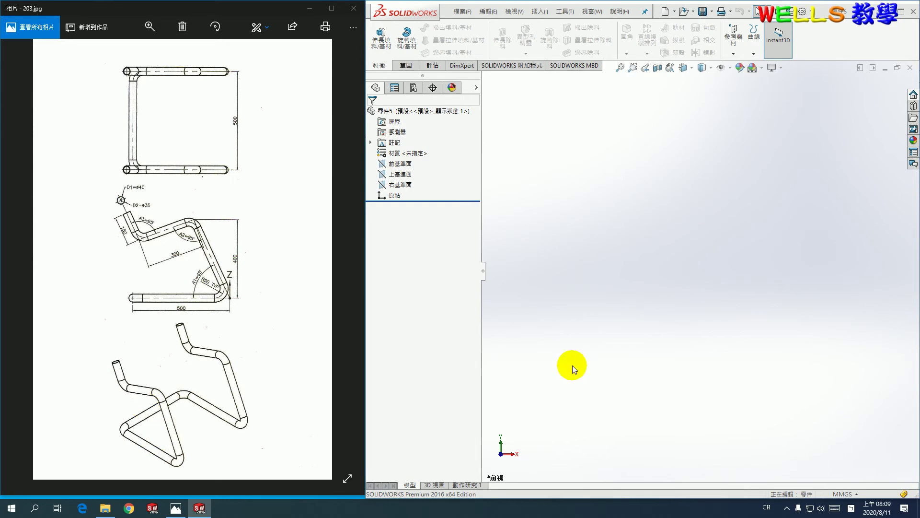
Switch the CommandManager to the Sketch tools.
left_click(405, 66)
On the Top Plane, draw three connected lines forming a C shape from the origin.
left_click(377, 30)
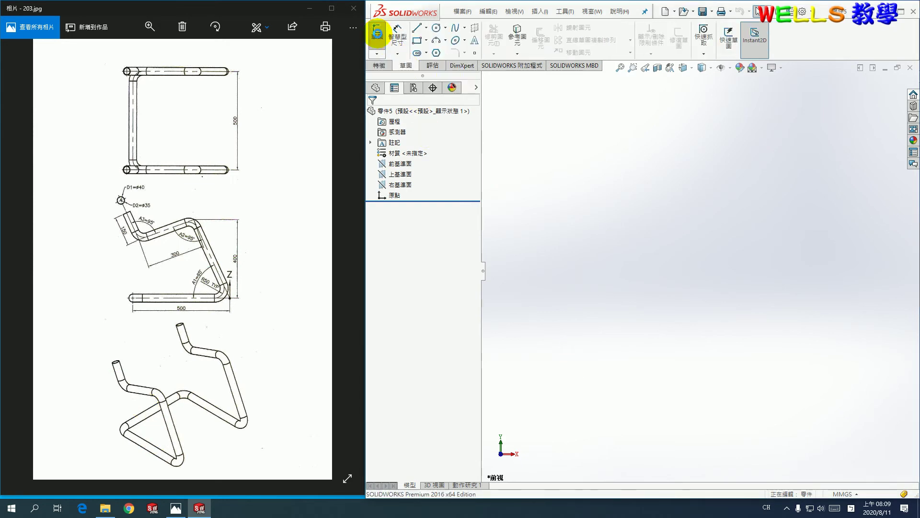
left_click(484, 79)
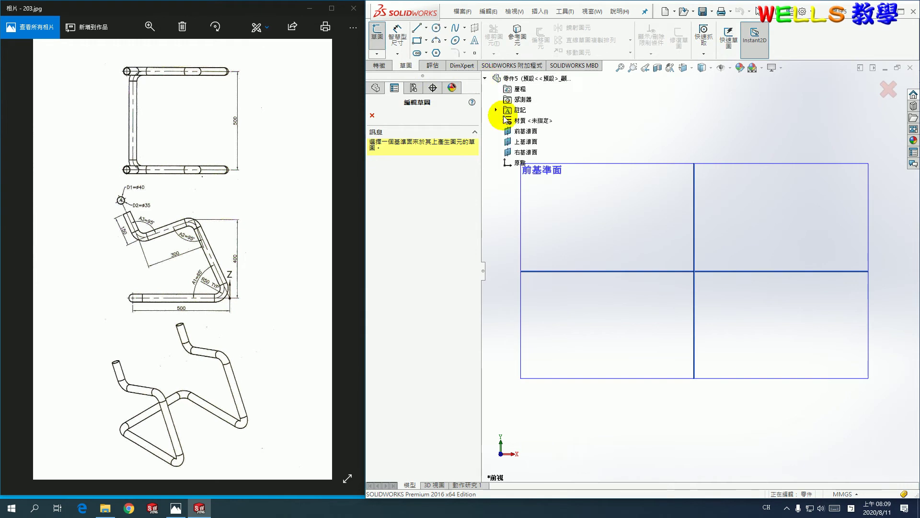
left_click(518, 143)
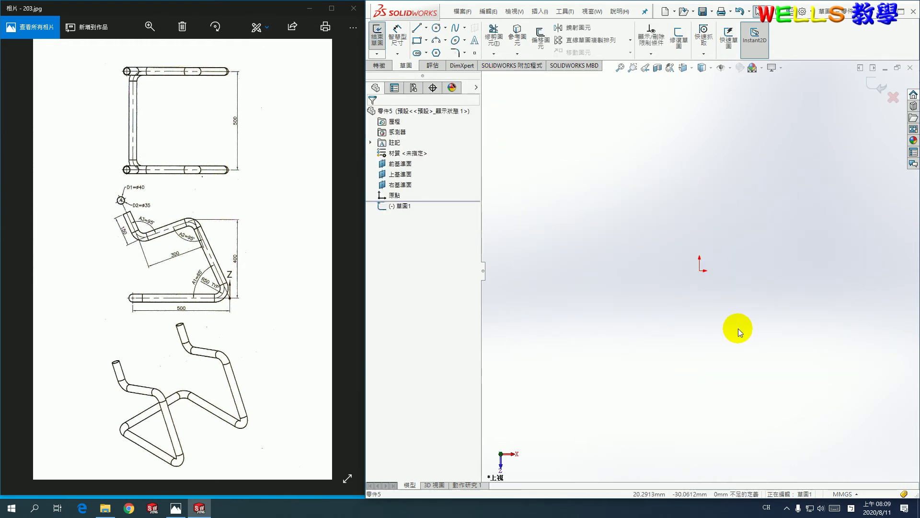
left_click(419, 32)
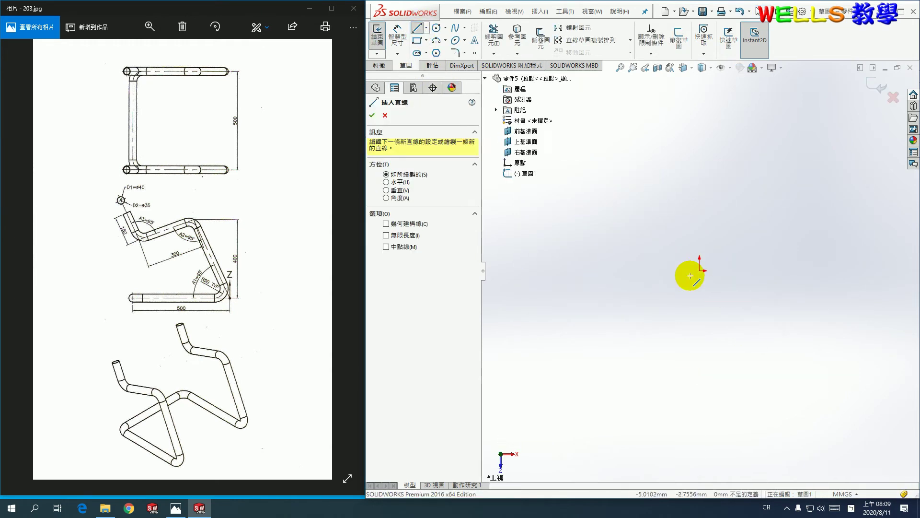
left_click(698, 271)
left_click(614, 267)
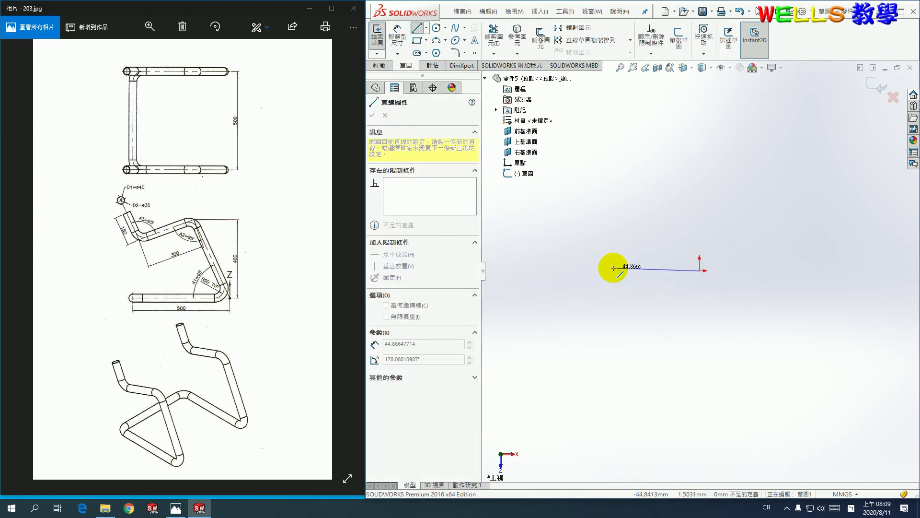
left_click(614, 163)
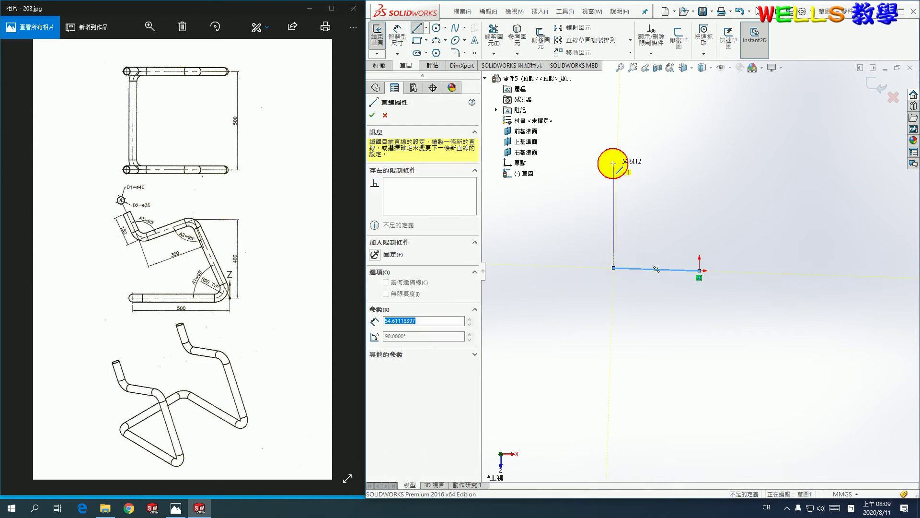
left_click(701, 163)
key("Escape")
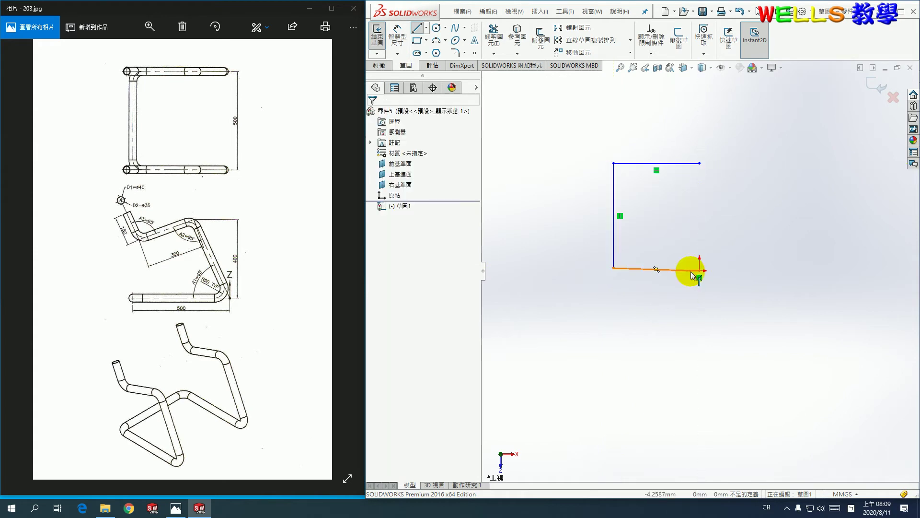
Make the bottom line Horizontal and the top and bottom lines Equal.
left_click(687, 271)
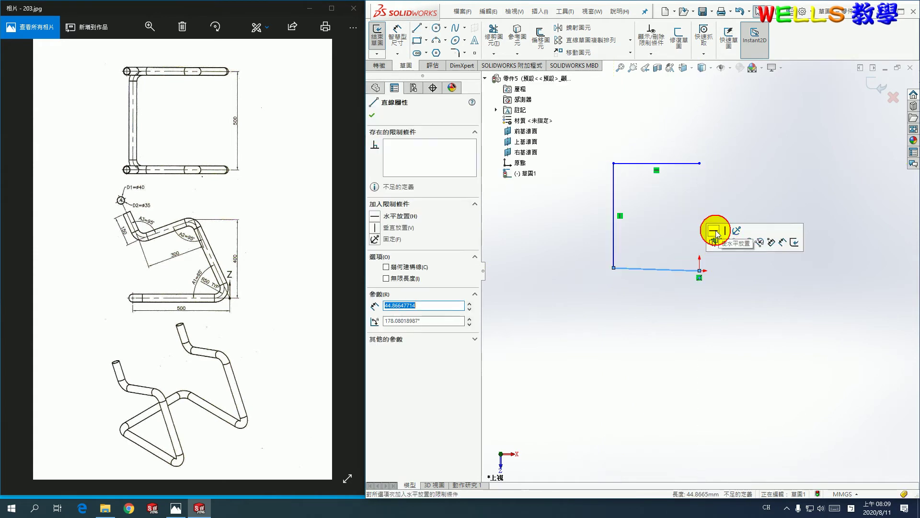
left_click(714, 232)
left_click(711, 201)
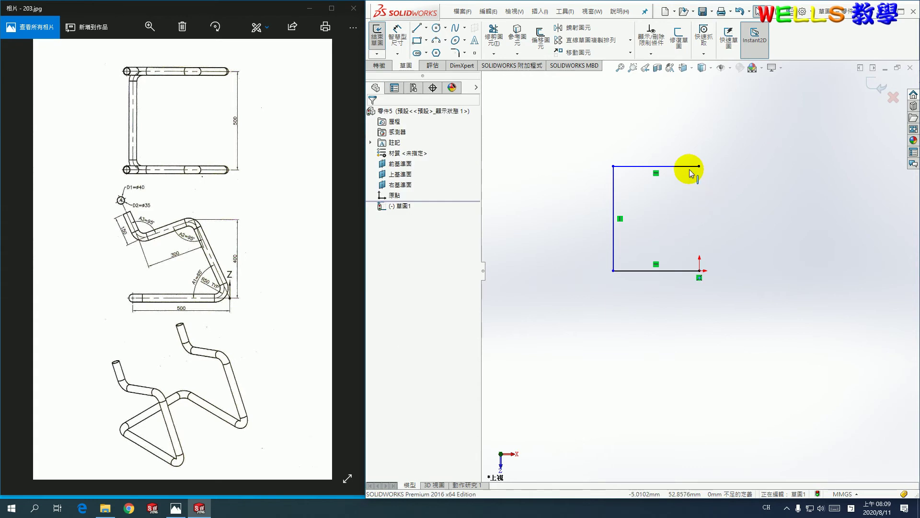
left_click(691, 168)
left_click(689, 271, "ctrl")
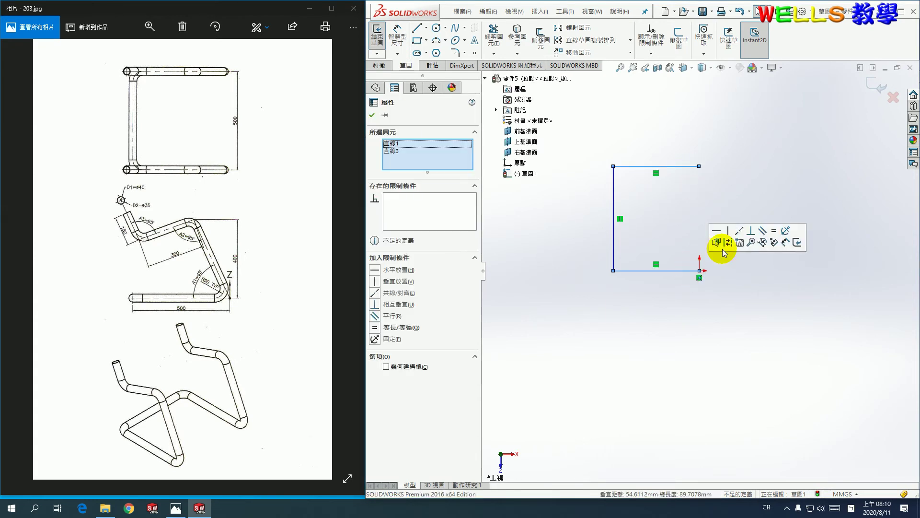
left_click(775, 234)
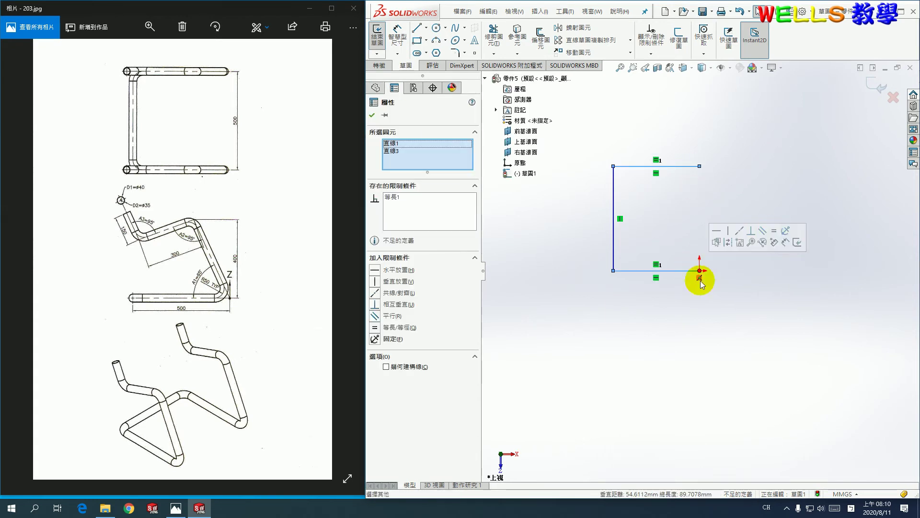
left_click(761, 226)
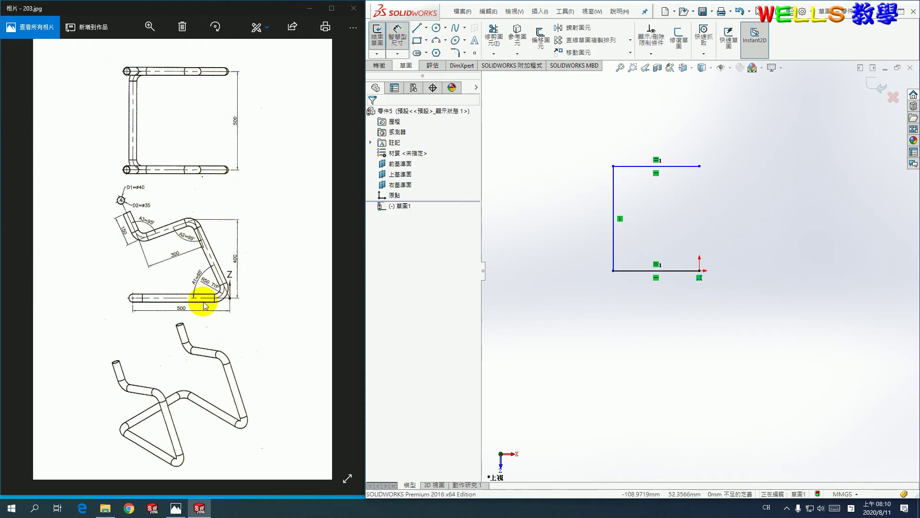
Dimension the bottom line to 500 mm, checking drawing 203.
left_click(197, 315)
scroll(196, 306, "up", 3)
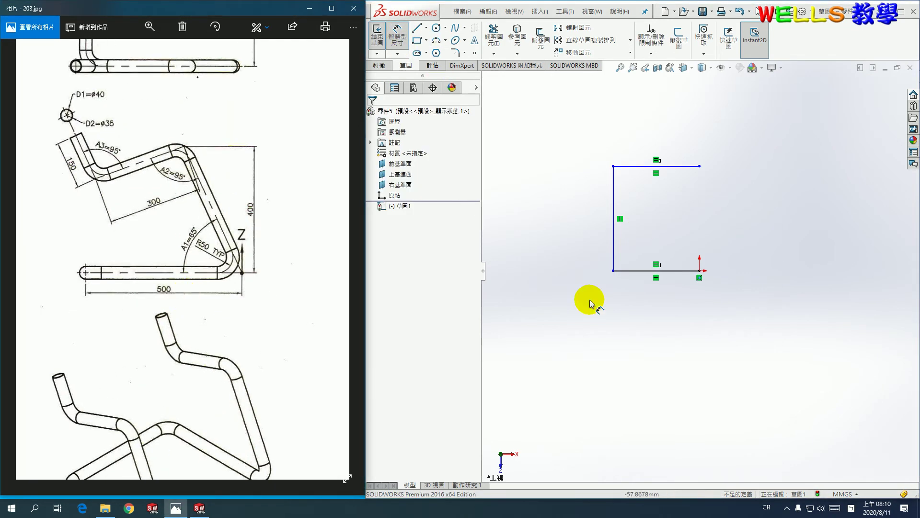
left_click(673, 270)
left_click(678, 312)
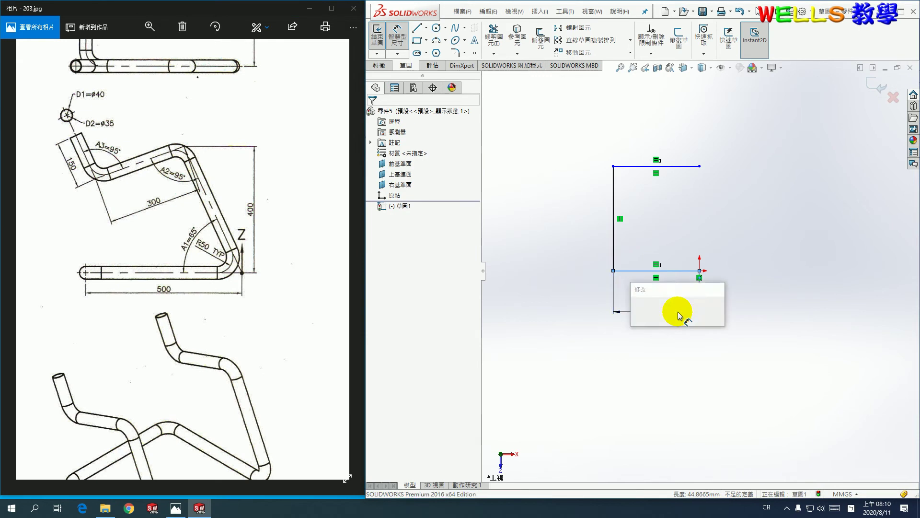
type("500")
key("Return")
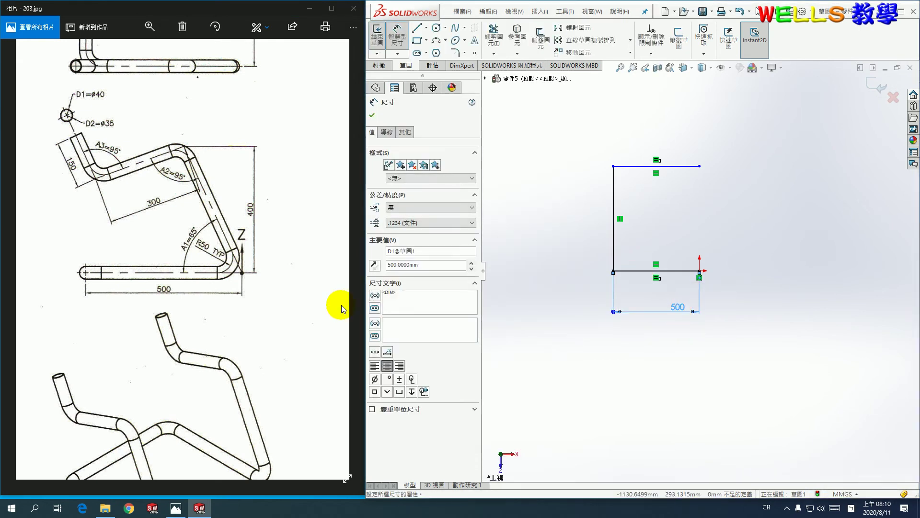
Dimension the vertical line to 500 mm.
left_click_drag(203, 150, 225, 298)
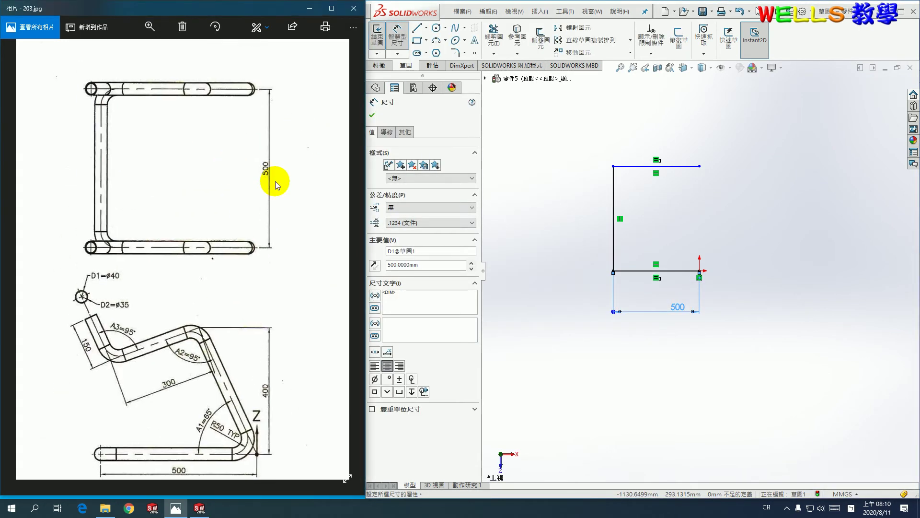
left_click(613, 201)
left_click(578, 211)
type("500")
key("Return")
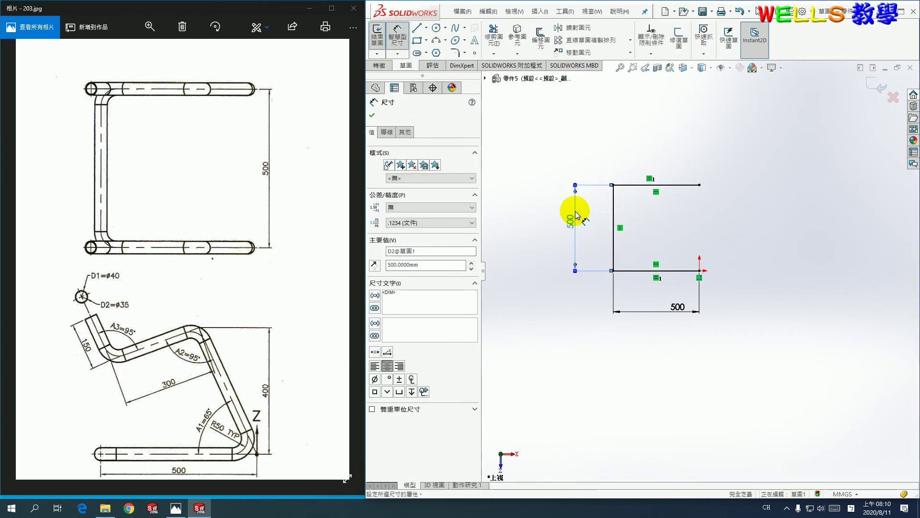
left_click_drag(239, 335, 246, 255)
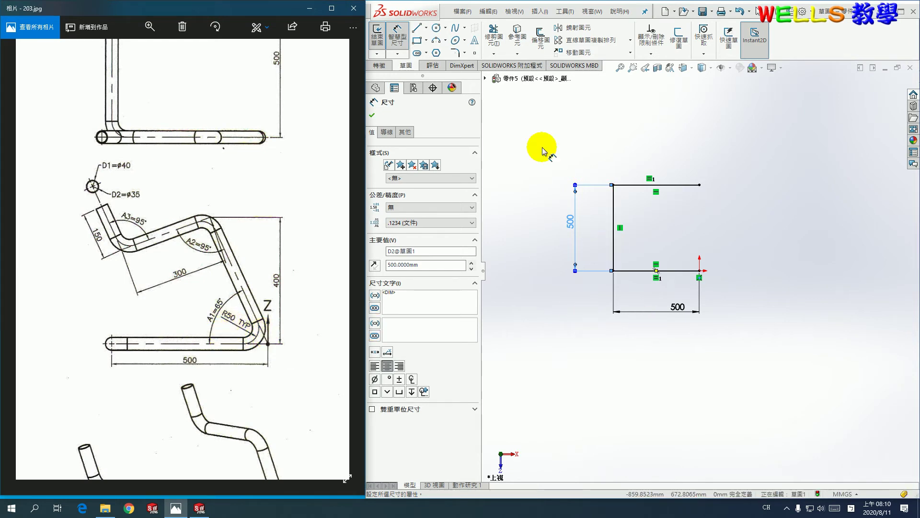
left_click(559, 146)
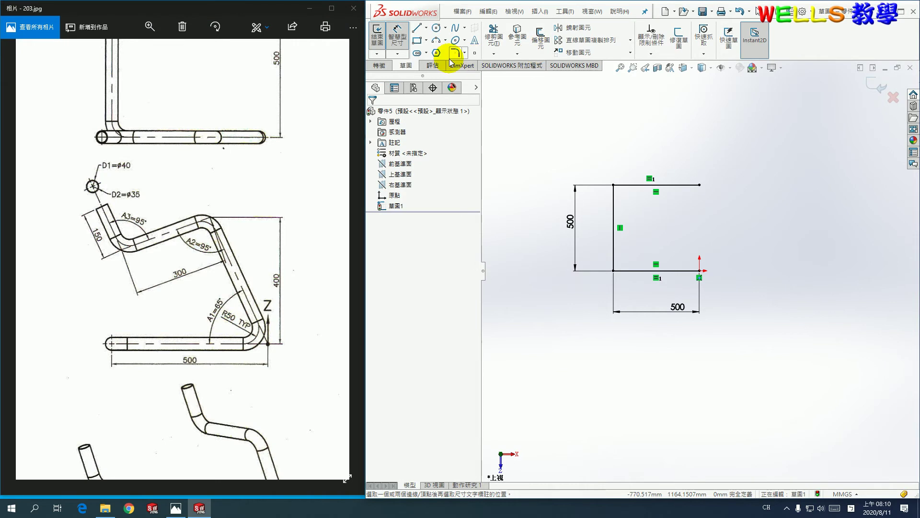
Round the top-left and bottom-left corners with 50 mm sketch fillets.
left_click(454, 53)
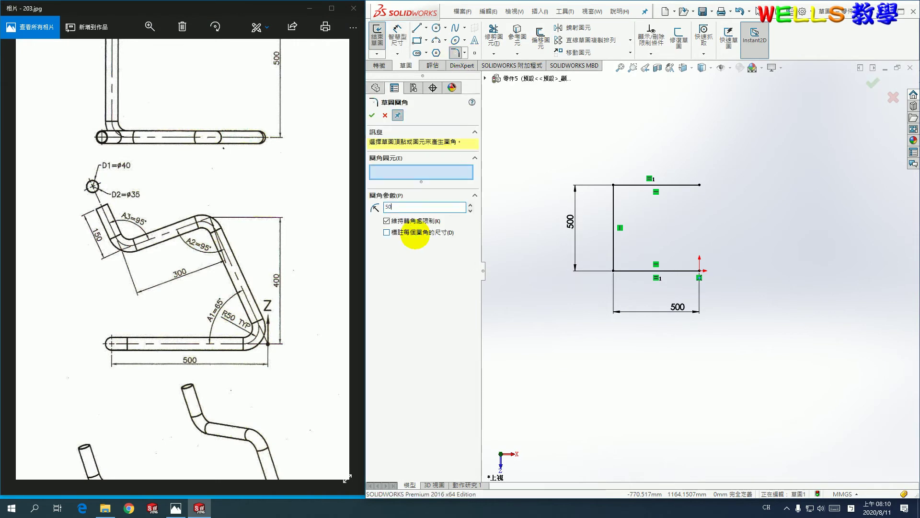
left_click(615, 185)
left_click(487, 254)
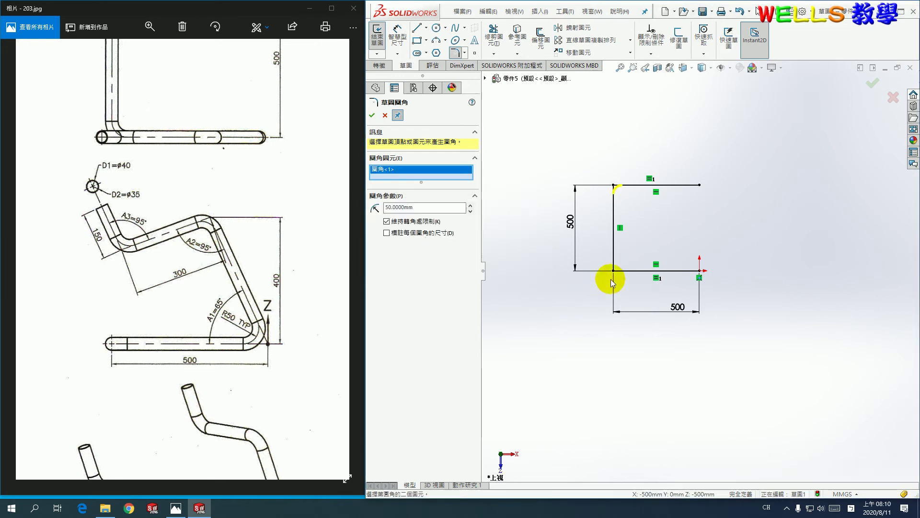
left_click(614, 271)
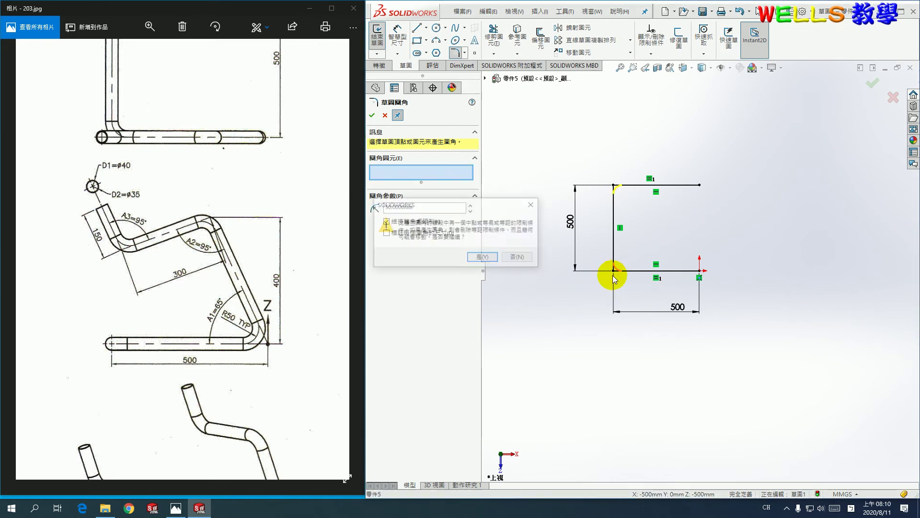
left_click(478, 257)
left_click(372, 115)
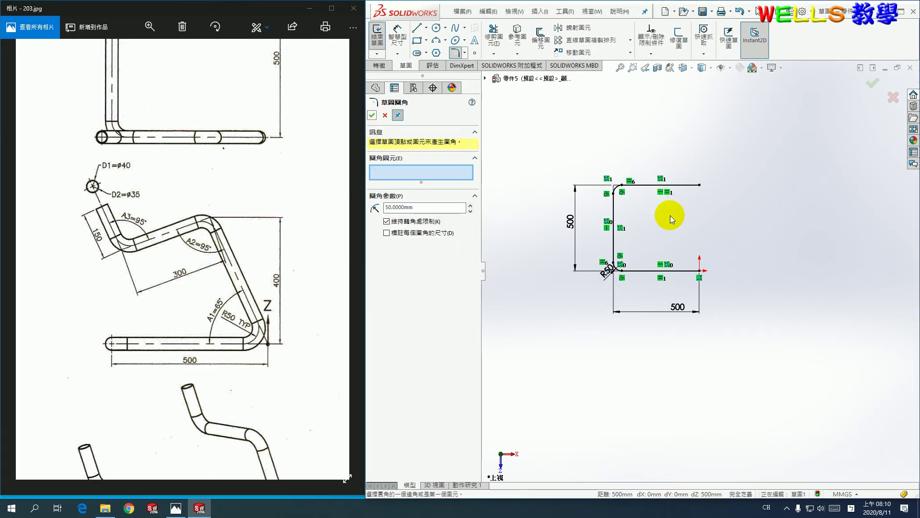
scroll(630, 204, "down", 2)
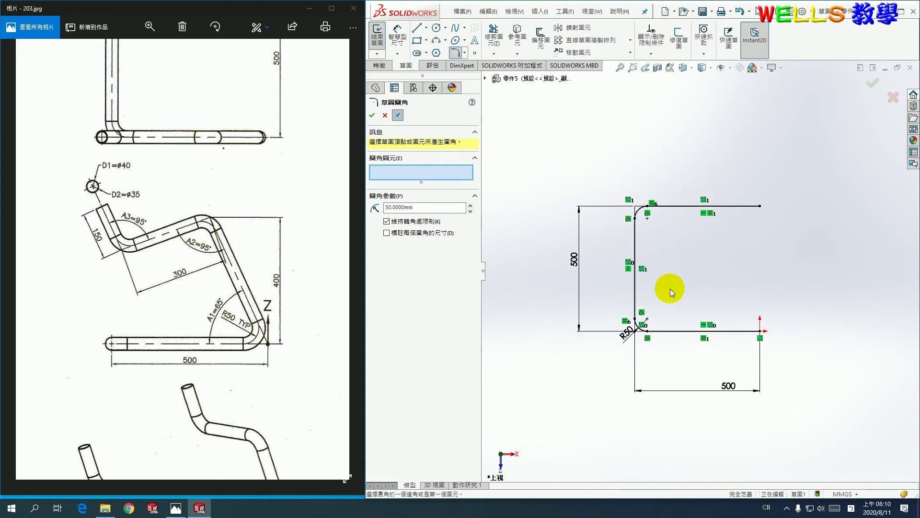
scroll(677, 282, "down", 1)
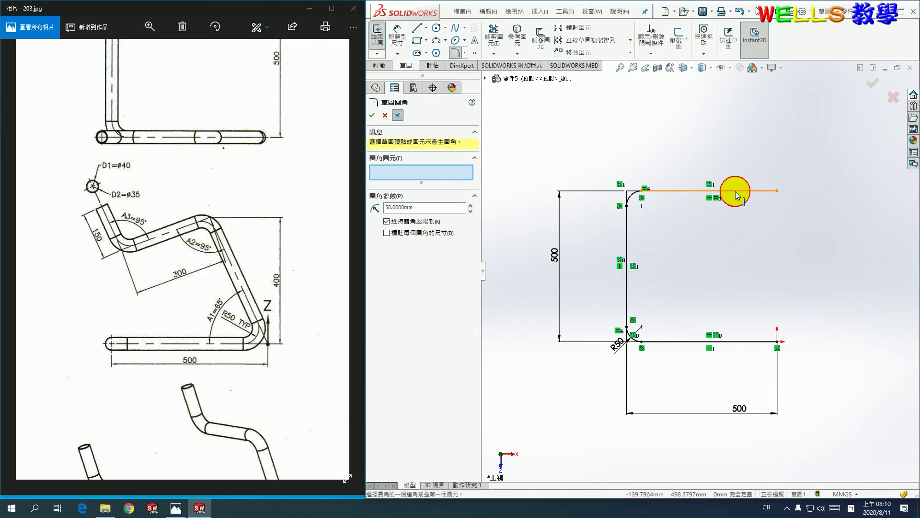
Convert the top and bottom lines to construction geometry.
left_click(737, 191)
key("Escape")
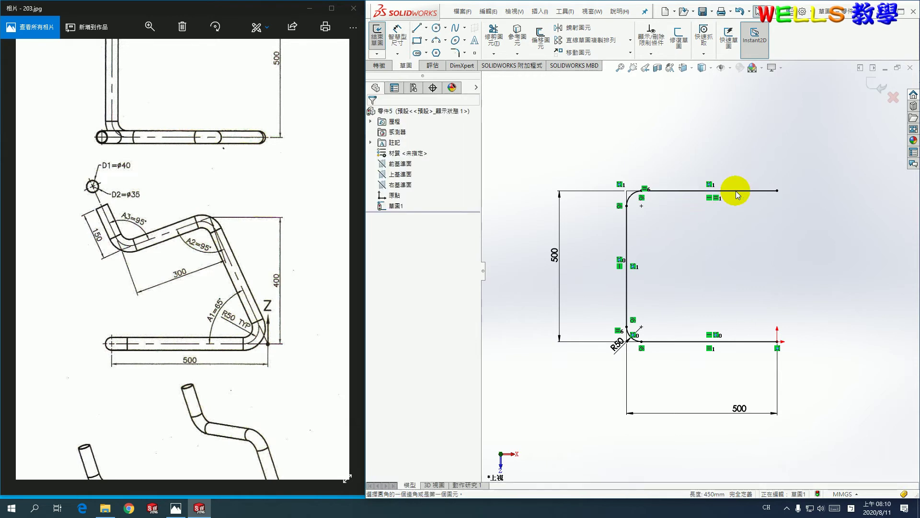
left_click(737, 192)
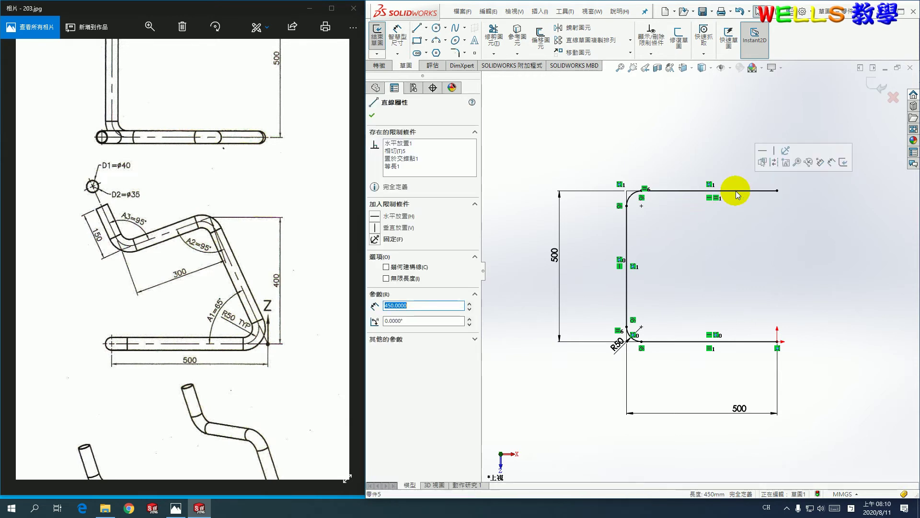
left_click(757, 344, "ctrl")
right_click(755, 345)
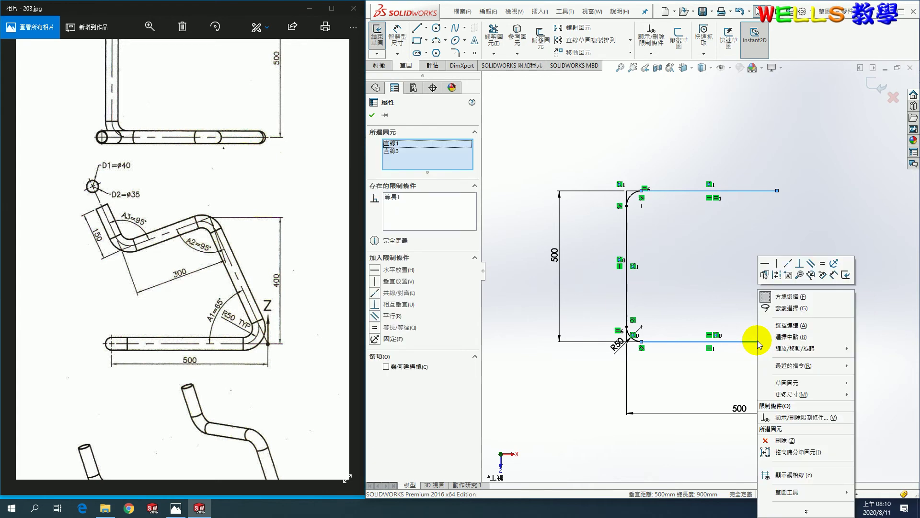
left_click(788, 275)
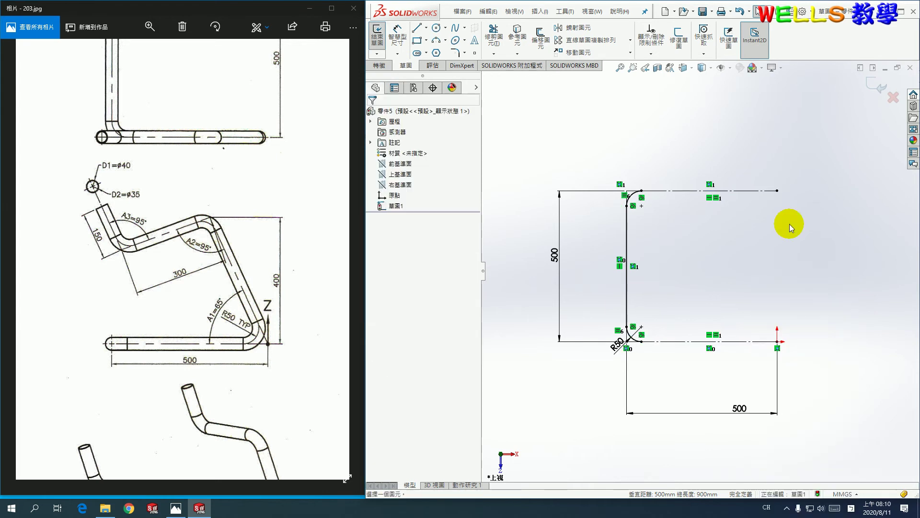
Exit the first sketch.
left_click(879, 88)
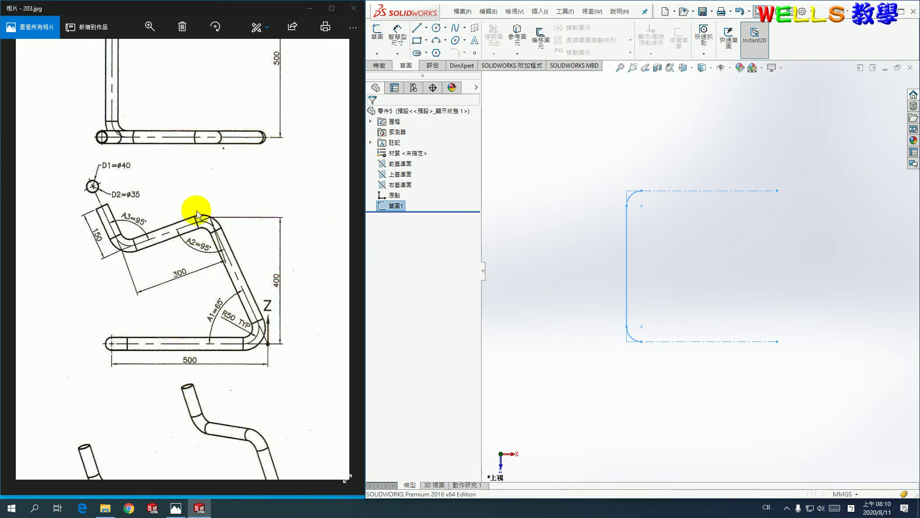
scroll(184, 347, "down", 1)
scroll(185, 347, "down", 1)
scroll(185, 347, "down", 1)
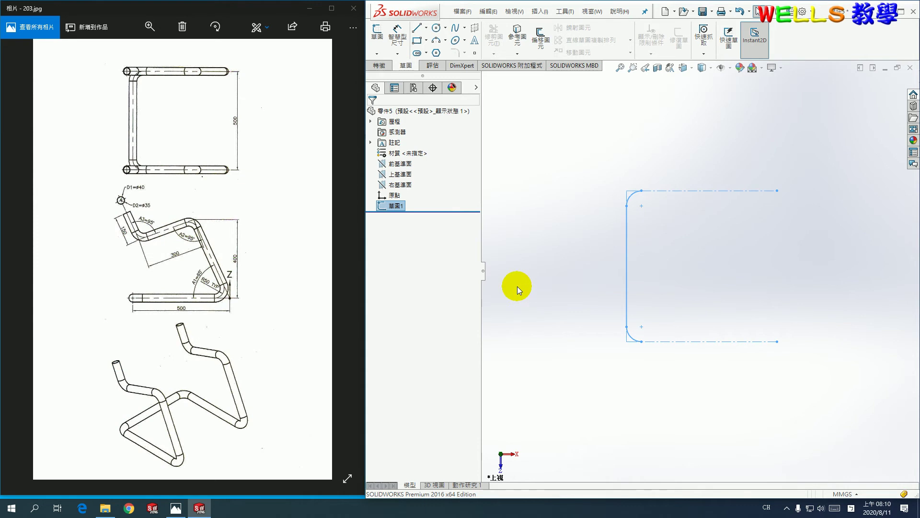
Start Sketch2 on the Front Plane.
left_click(377, 34)
left_click(485, 78)
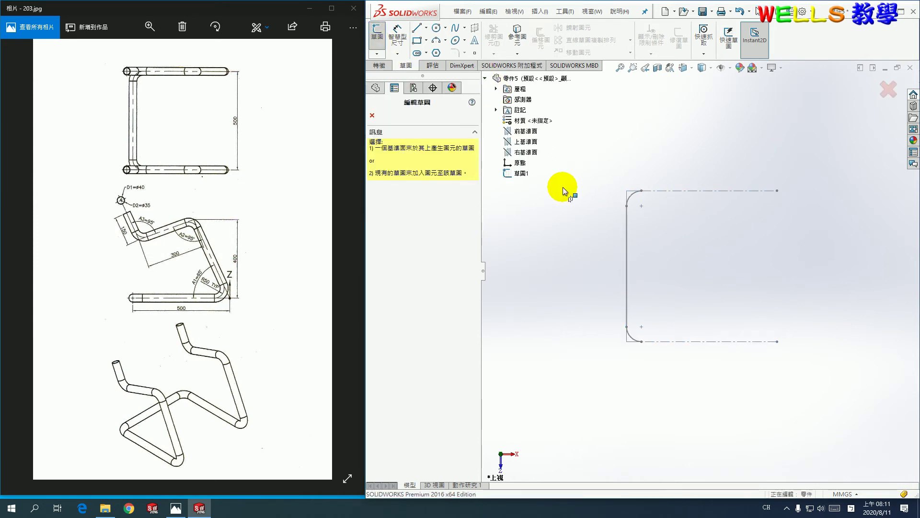
left_click(529, 136)
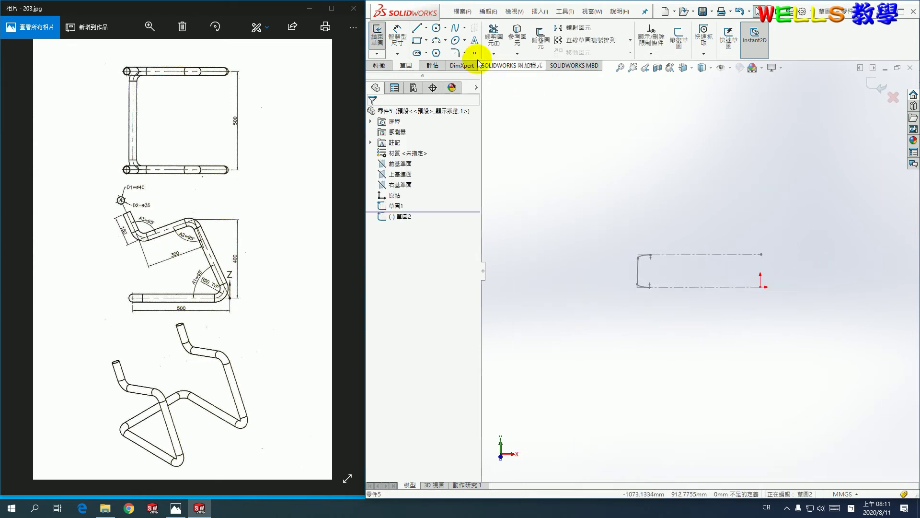
Draw the side profile: a horizontal base line followed by three slanted segments.
left_click(421, 32)
scroll(655, 304, "down", 3)
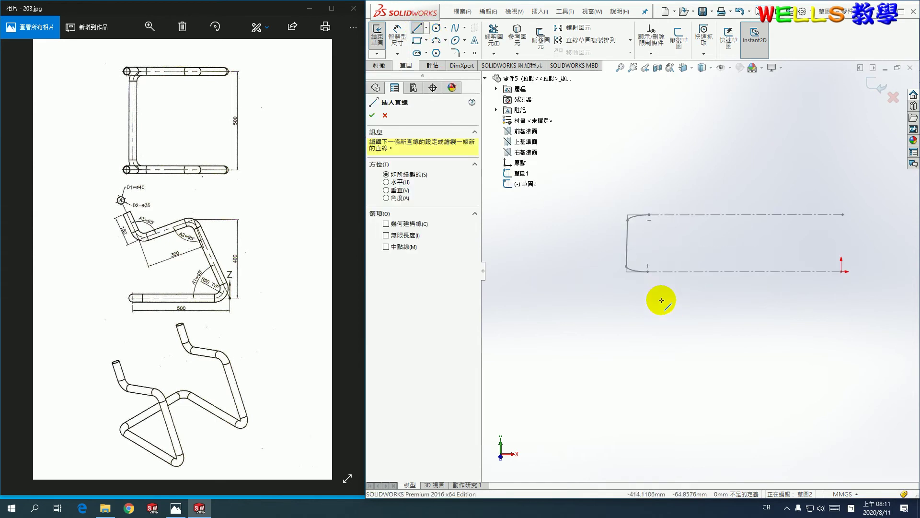
left_click_drag(647, 271, 842, 271)
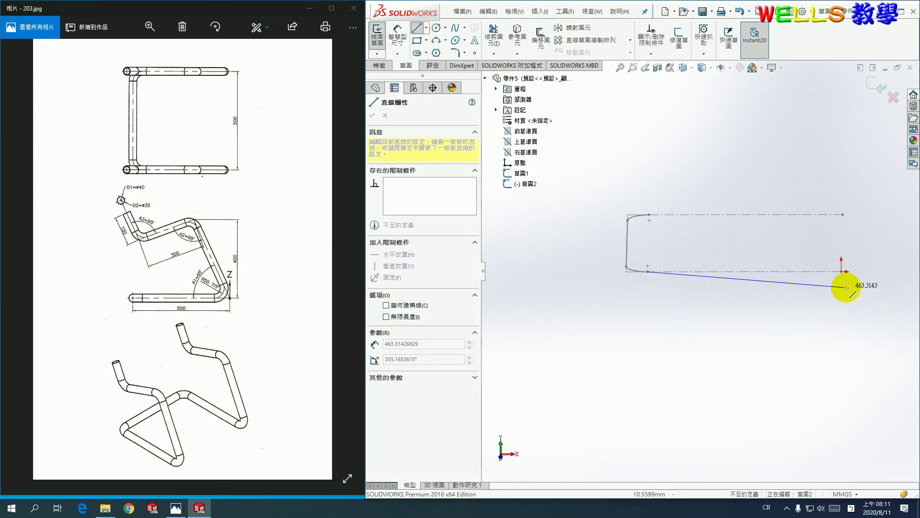
left_click(842, 271)
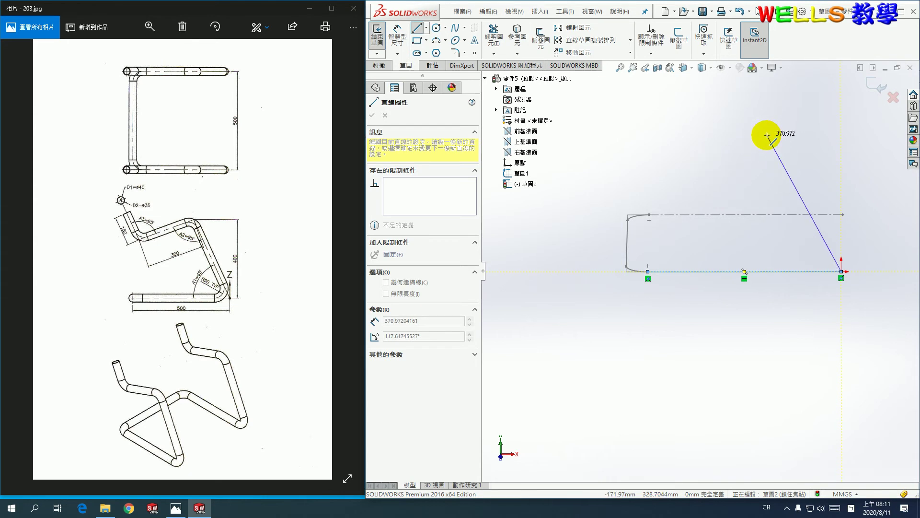
left_click(769, 120)
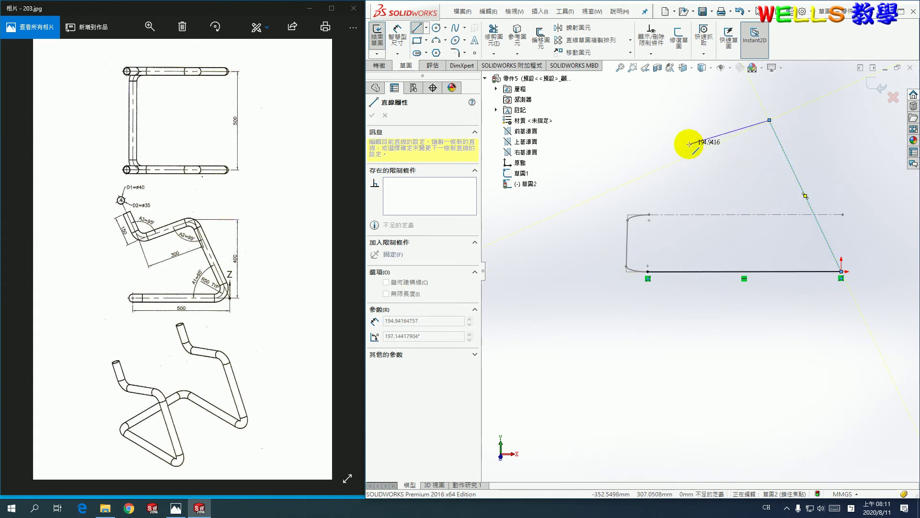
left_click(651, 155)
scroll(651, 156, "up", 3)
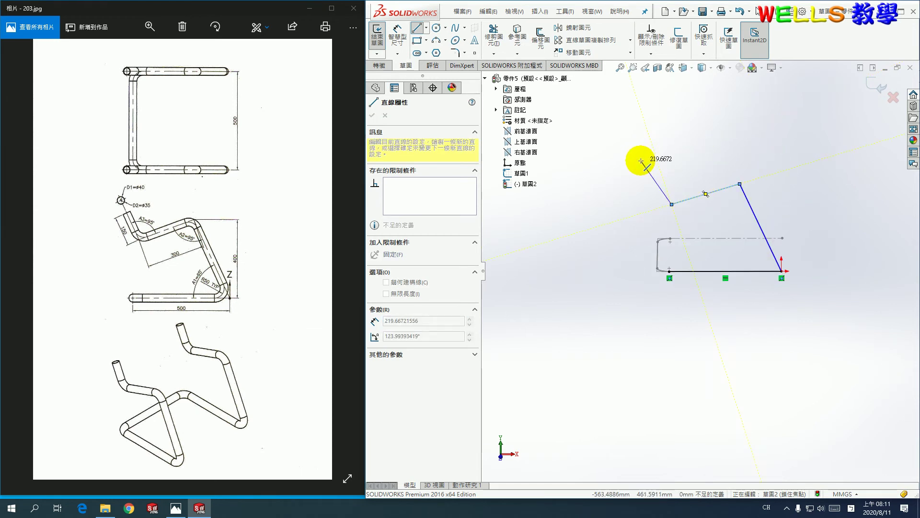
left_click(642, 160)
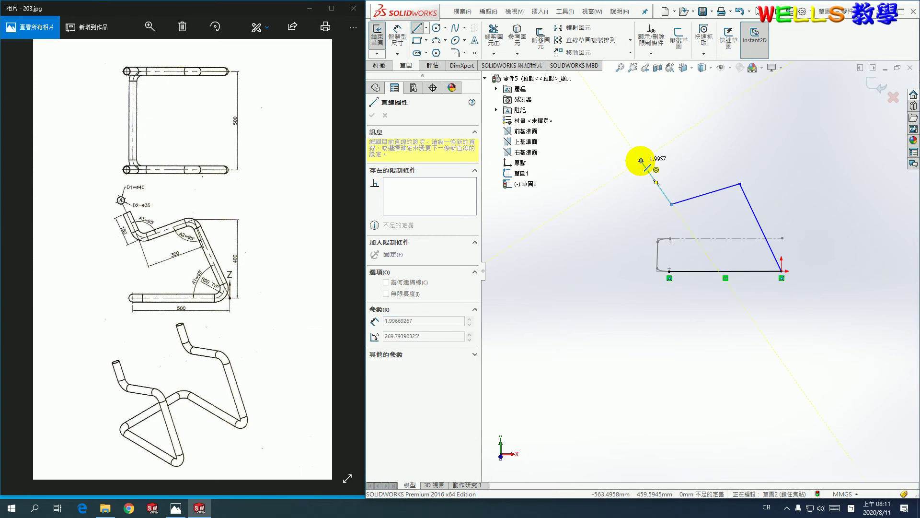
key("Escape")
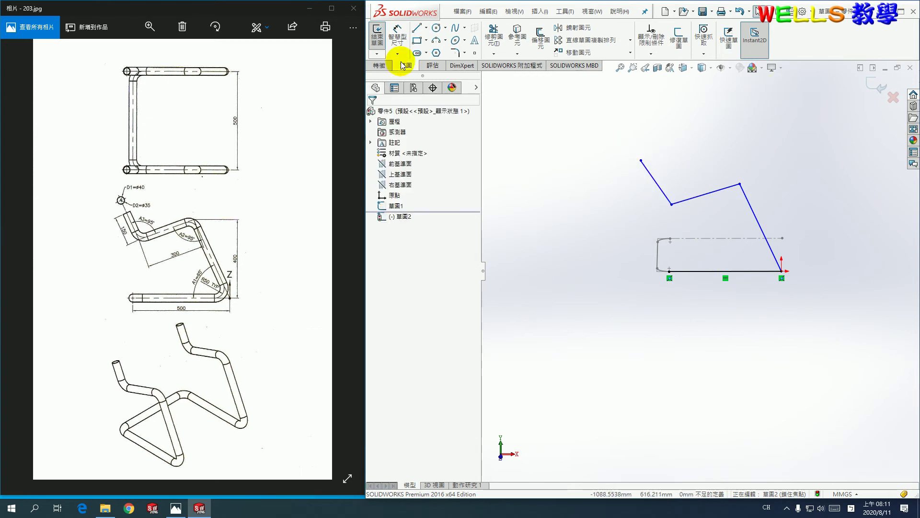
left_click(400, 42)
left_click(205, 278)
Set the angle between the base and first slanted line to 65°.
scroll(206, 278, "up", 3)
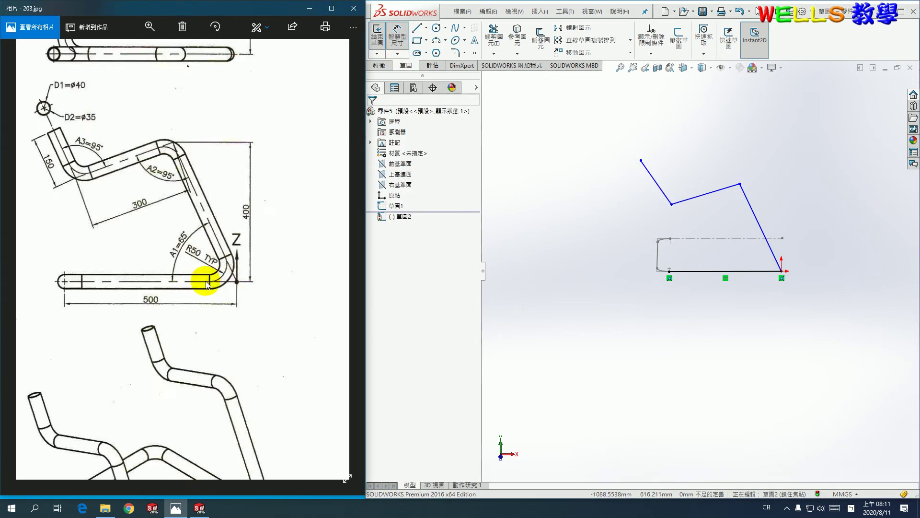
scroll(748, 252, "down", 3)
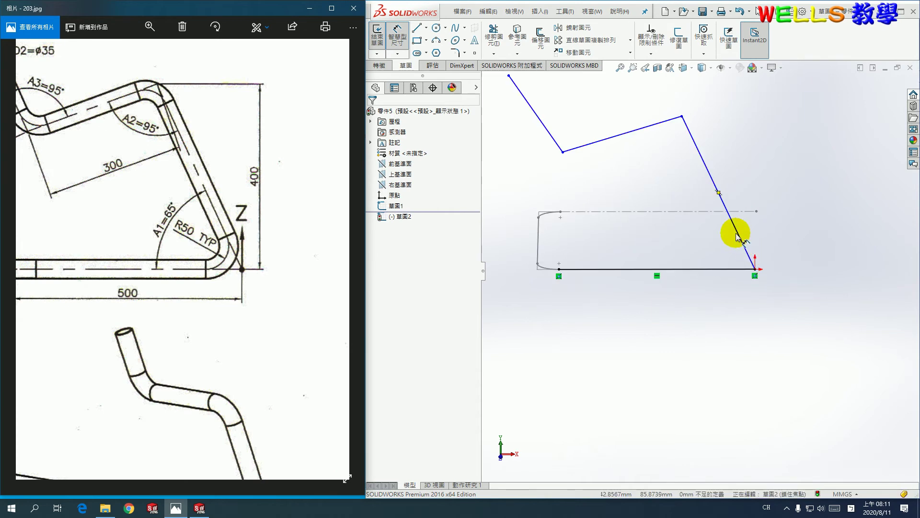
left_click(737, 232)
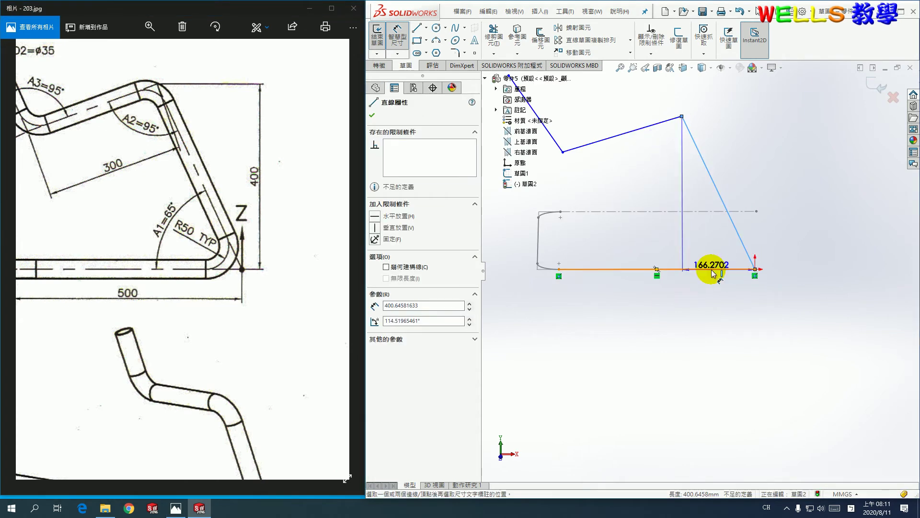
left_click(714, 269)
left_click(708, 241)
type("65")
key("Return")
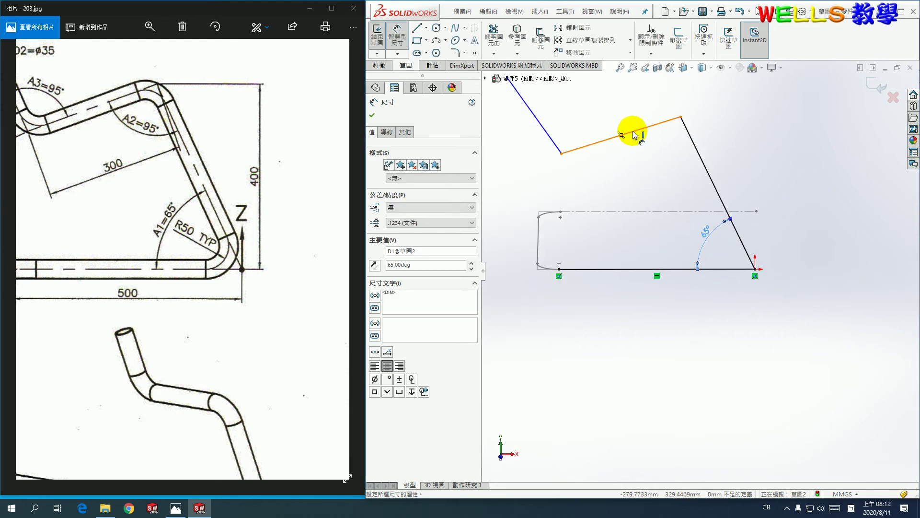
Set the two upper bend angles to 95° each.
left_click(673, 149)
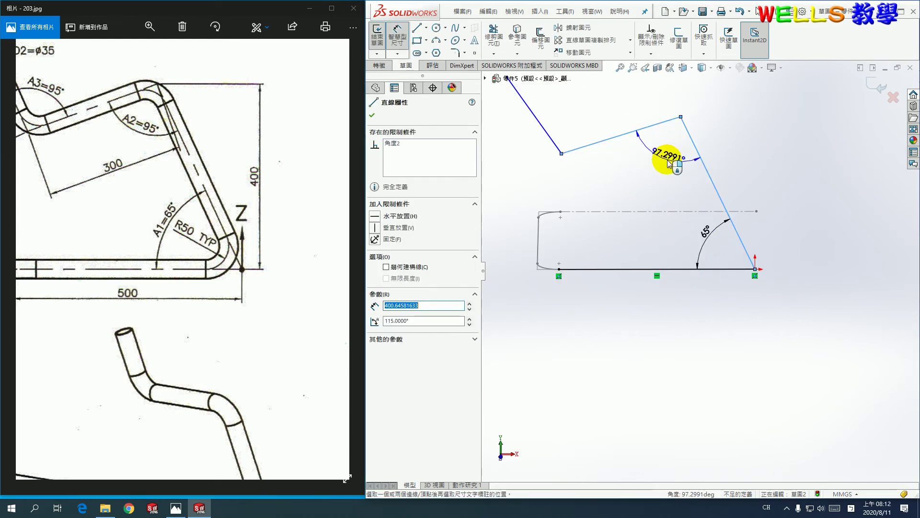
left_click(666, 163)
type("95")
key("Return")
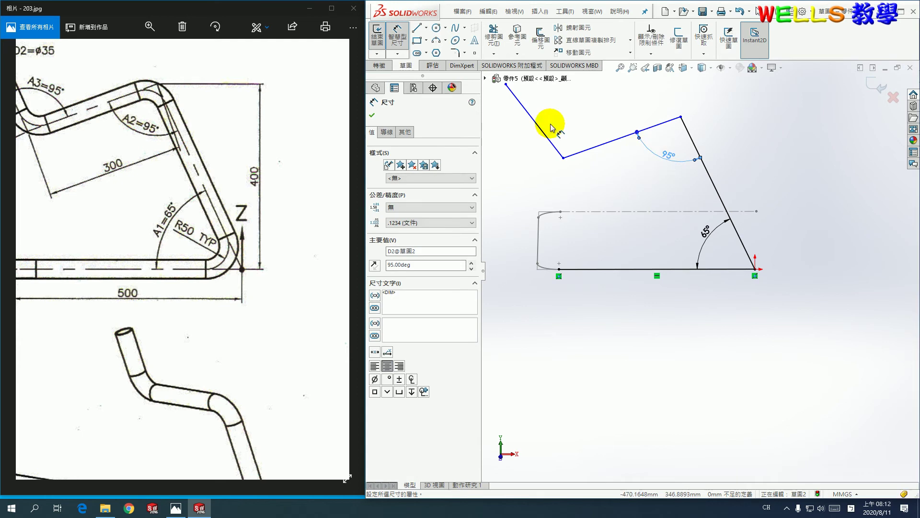
left_click(541, 131)
left_click(594, 146)
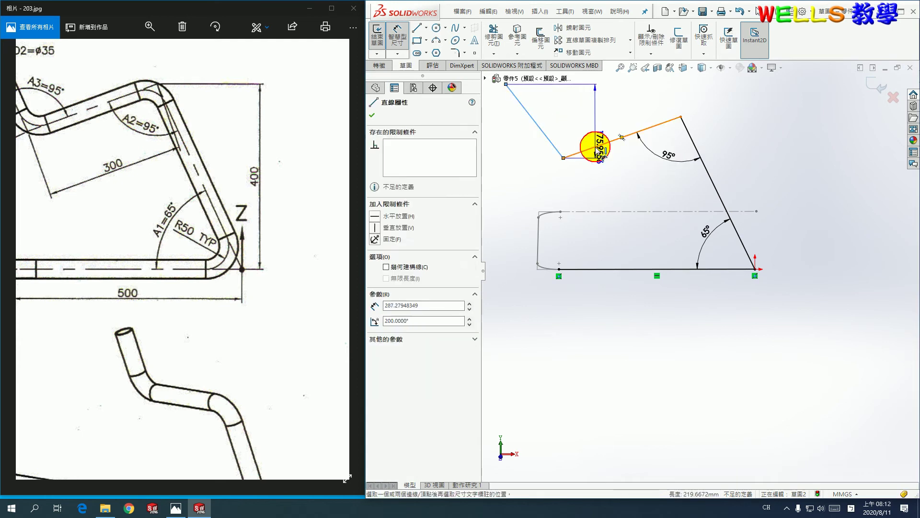
left_click(582, 132)
type("95")
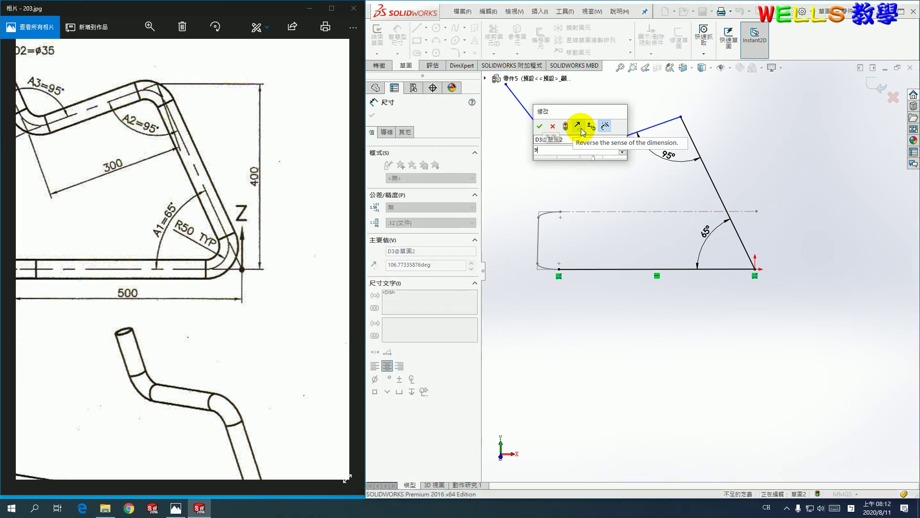
key("Return")
left_click_drag(185, 174, 252, 257)
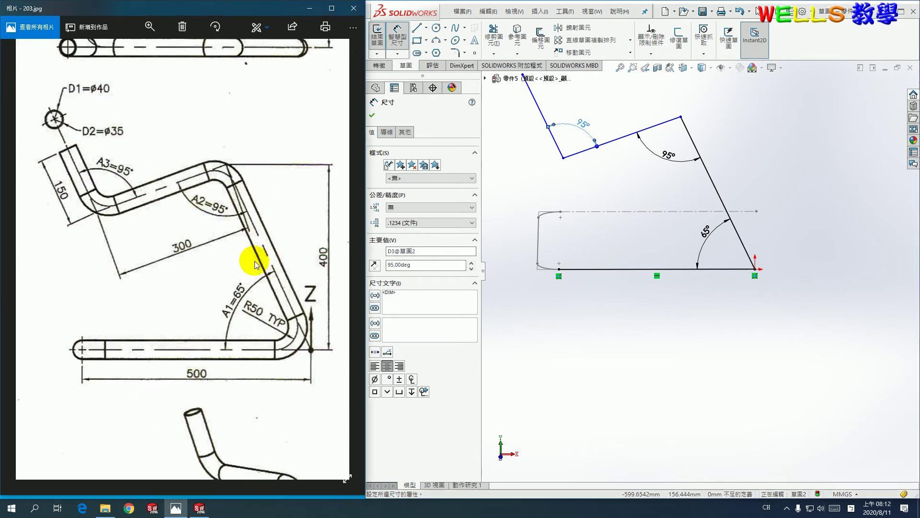
Dimension the left slanted line to 150 mm and the top line to 300 mm.
left_click(541, 114)
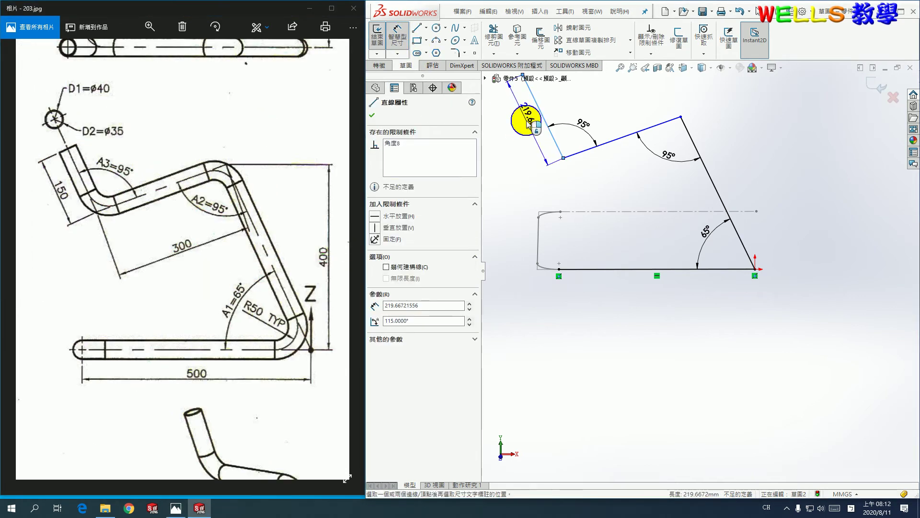
left_click(517, 122)
type("15")
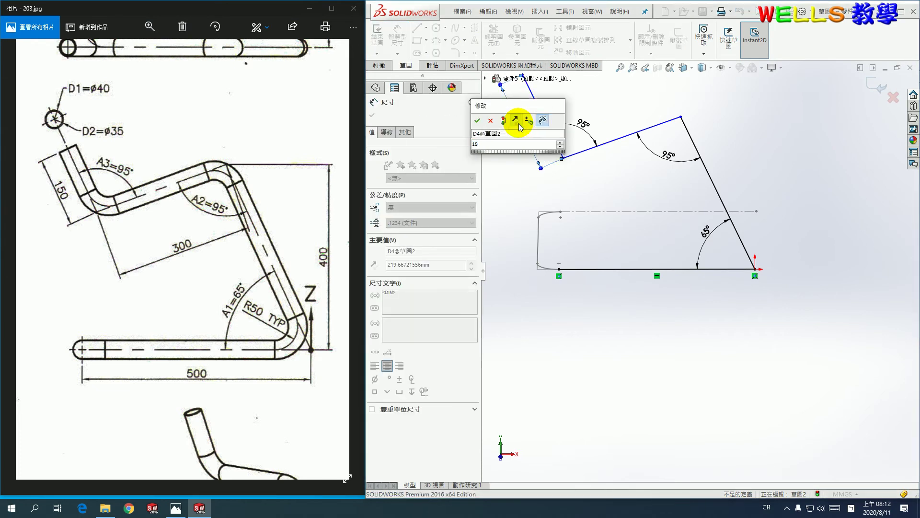
type("0")
key("Return")
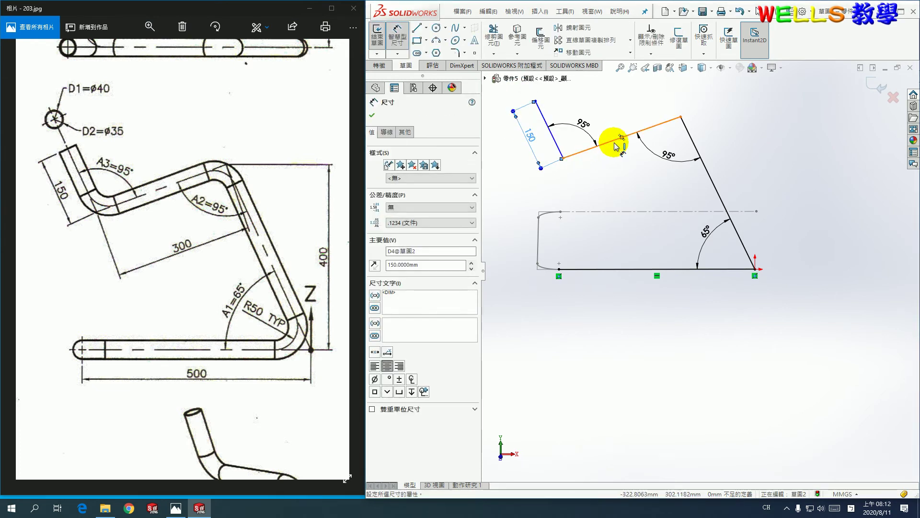
left_click(615, 146)
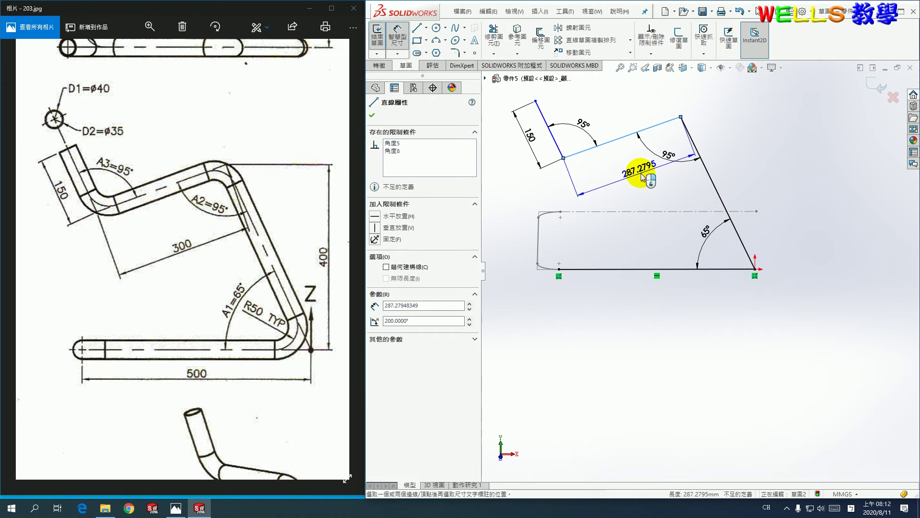
left_click(641, 173)
type("30")
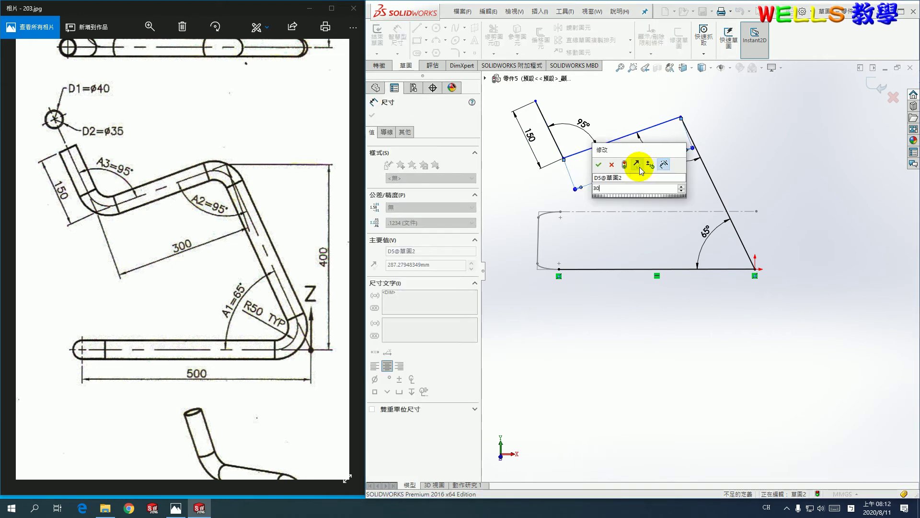
type("0")
key("Return")
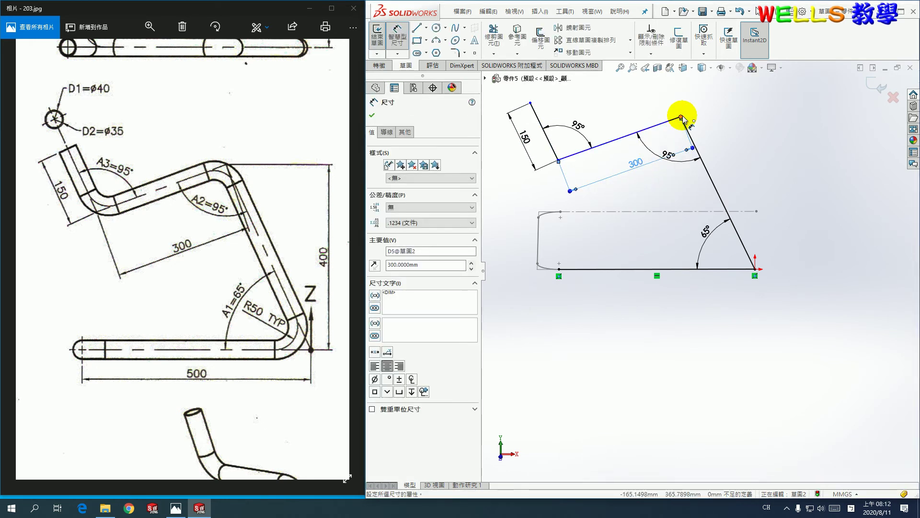
Set the height from the top-right corner to the base line to 400 mm.
left_click(682, 117)
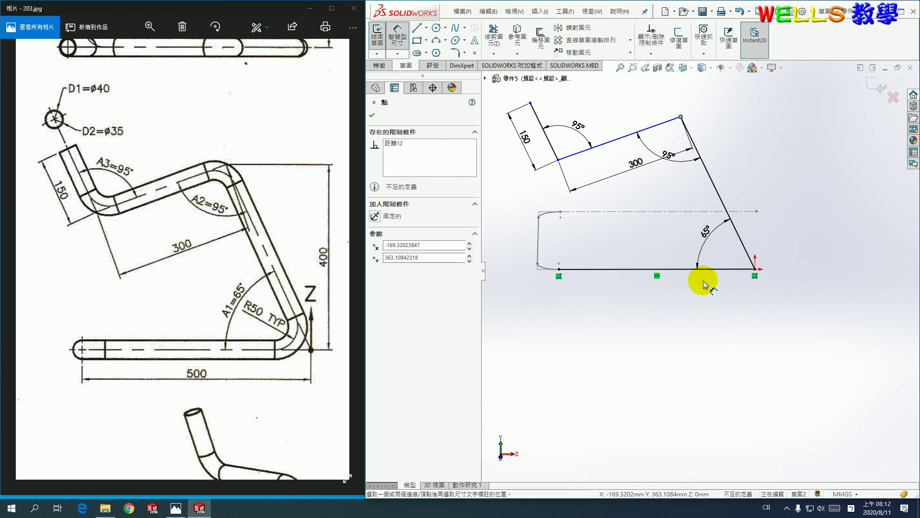
left_click(685, 269)
left_click(794, 204)
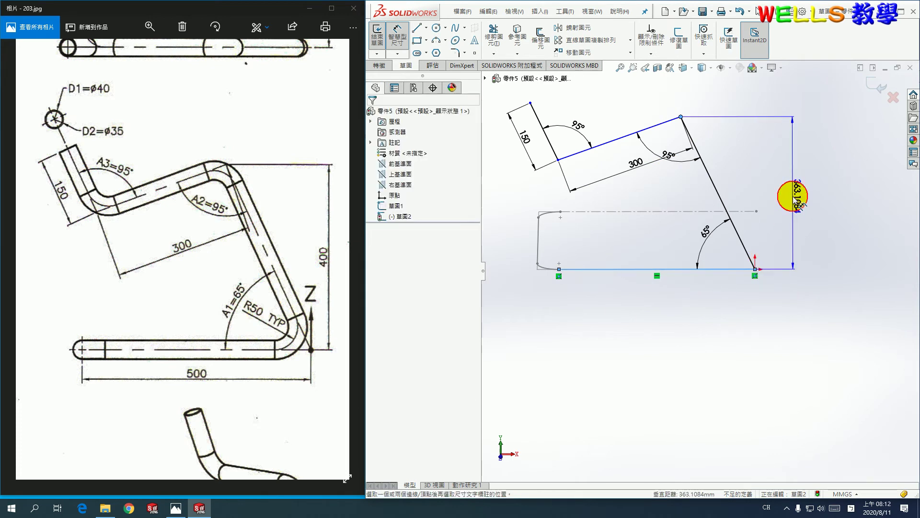
type("400")
key("Return")
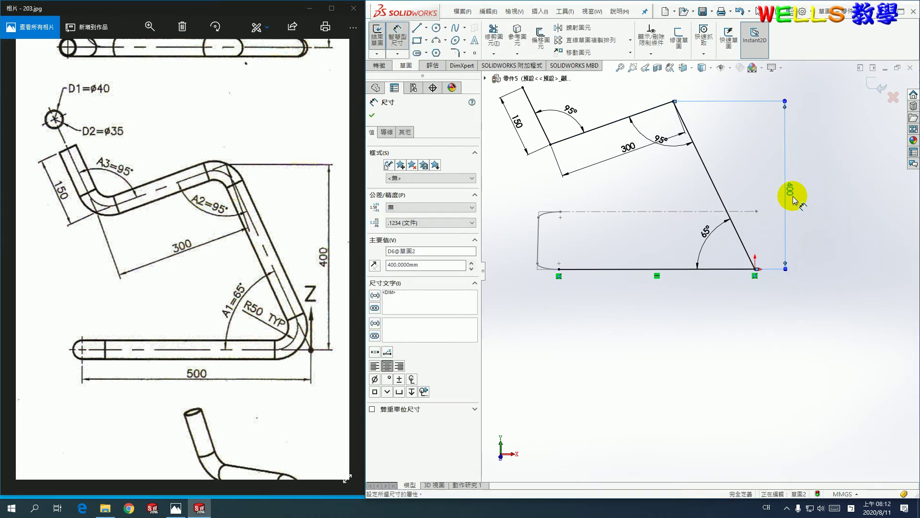
left_click(583, 190)
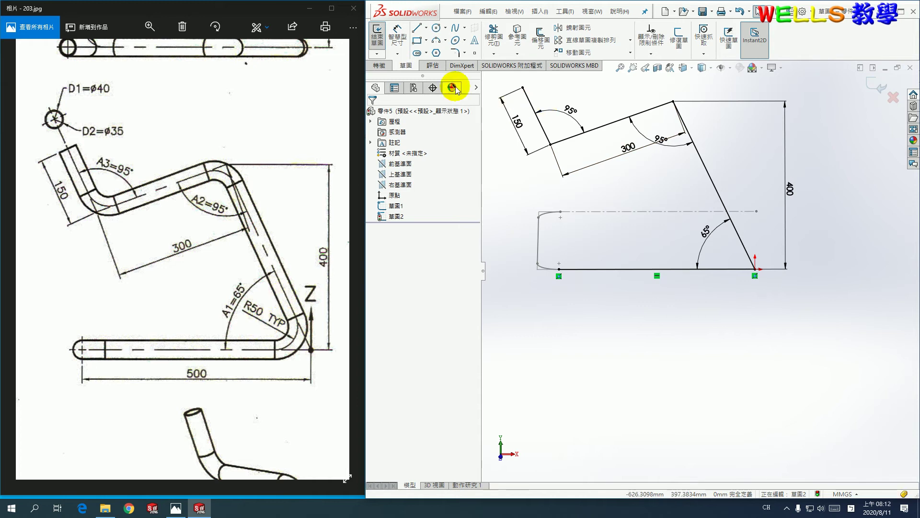
Fillet Sketch2's three corners with 50 mm sketch fillets.
left_click(453, 56)
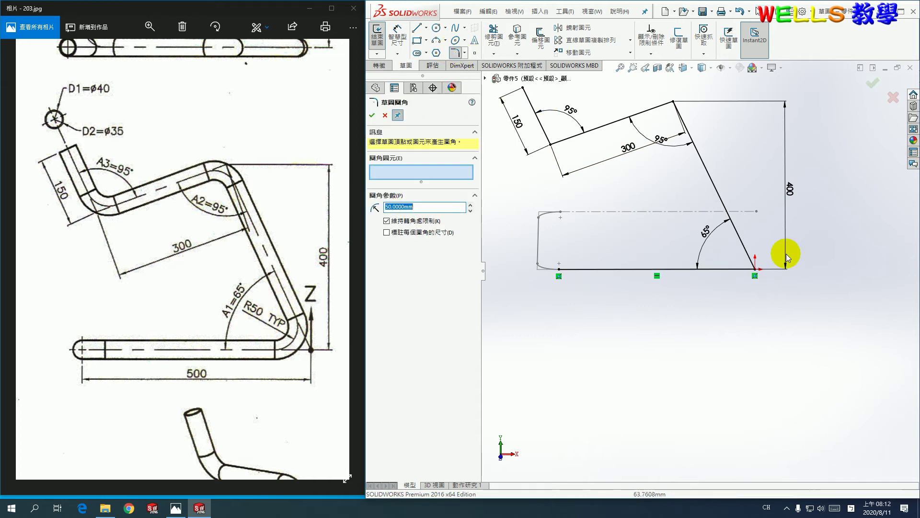
left_click(755, 270)
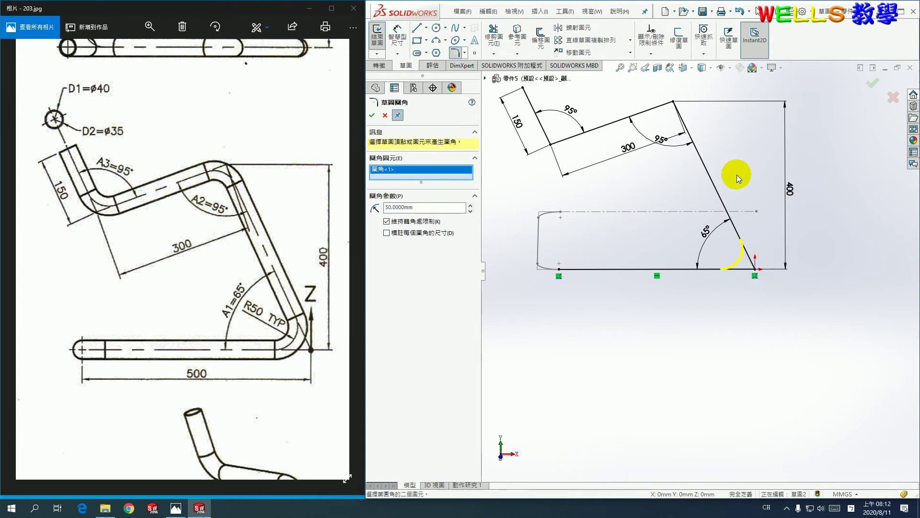
left_click(673, 102)
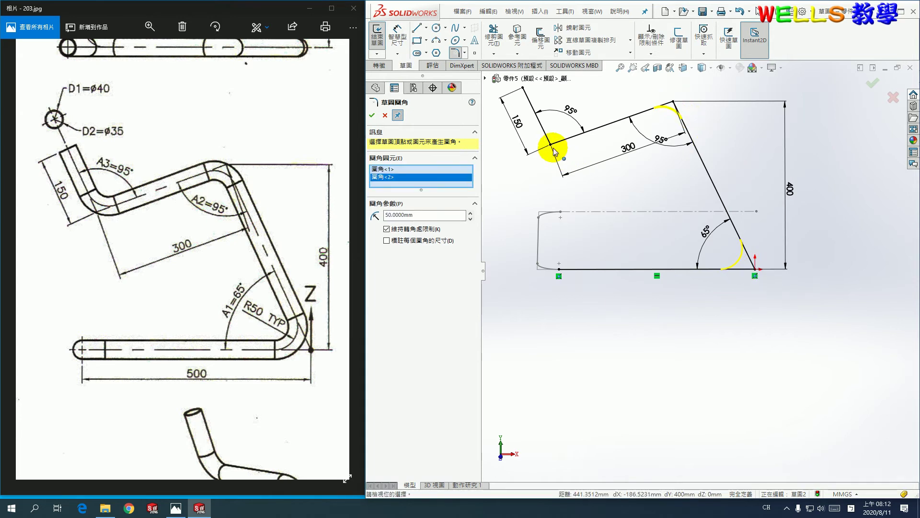
left_click(553, 146)
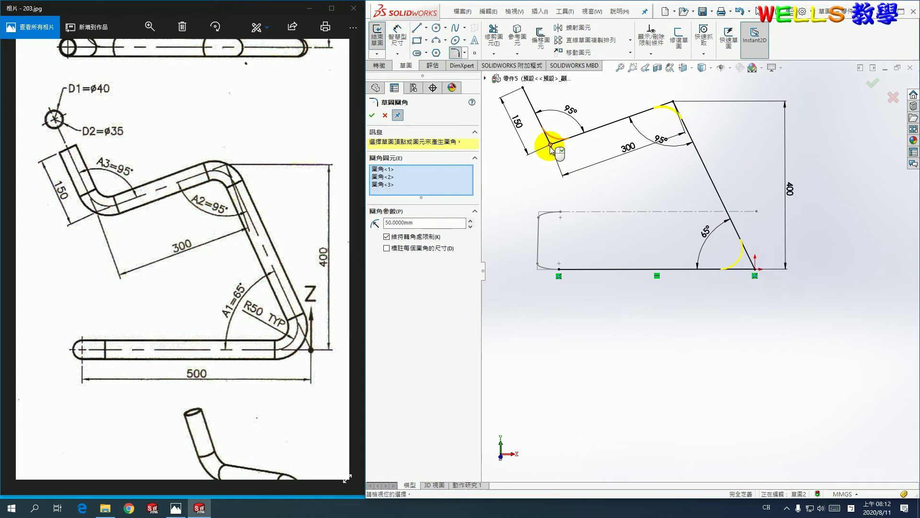
left_click(372, 115)
middle_click_drag(699, 324, 731, 341)
left_click(873, 83)
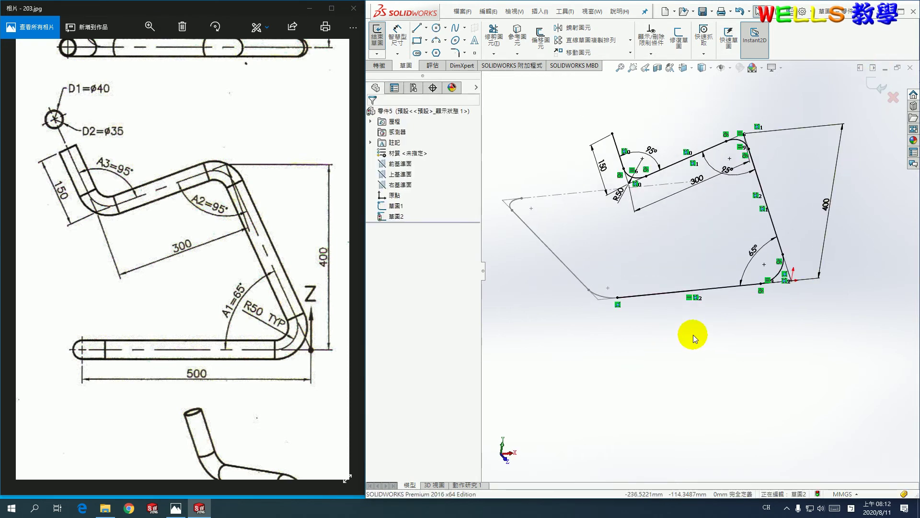
key("ctrl+8")
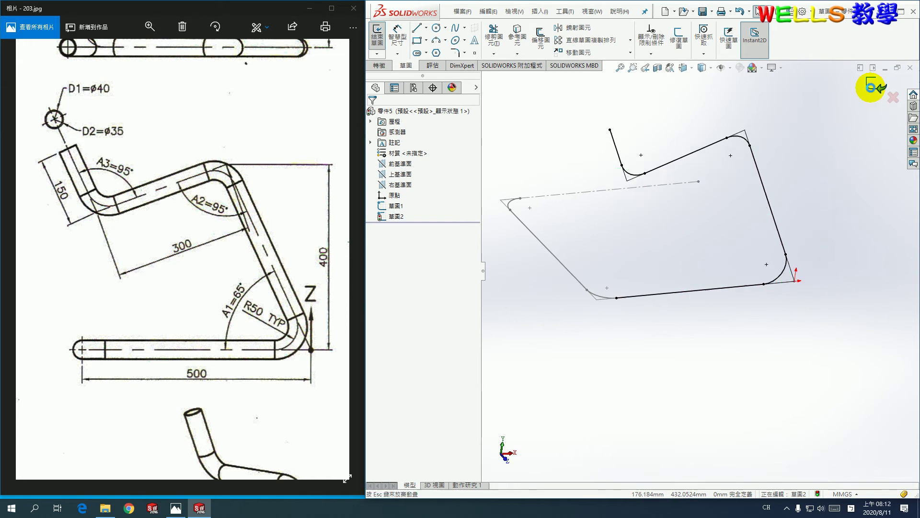
Exit Sketch2 and orbit to view both path sketches in 3D.
left_click(870, 87)
middle_click_drag(691, 328, 713, 361)
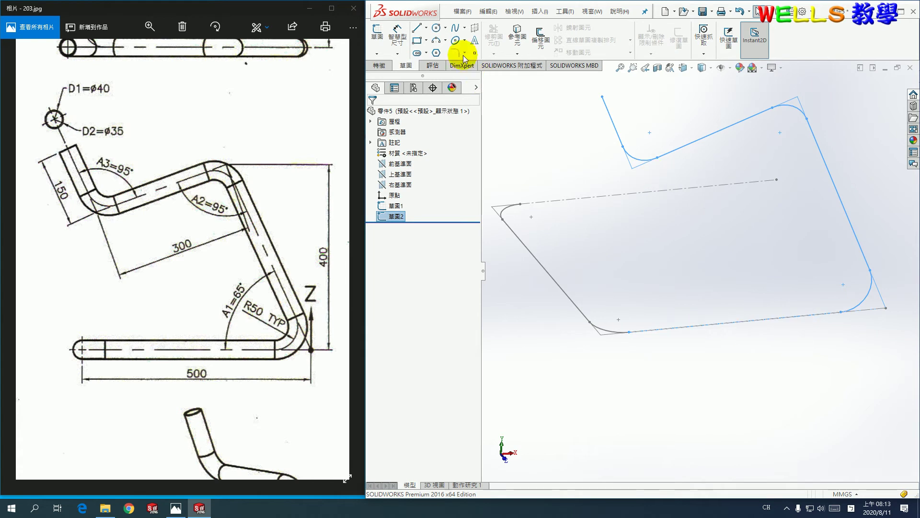
left_click(379, 66)
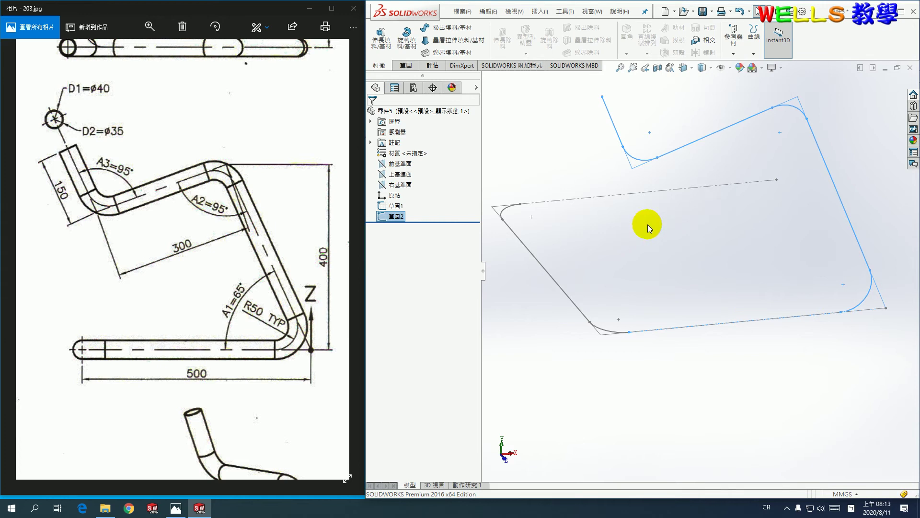
scroll(650, 235, "up", 2)
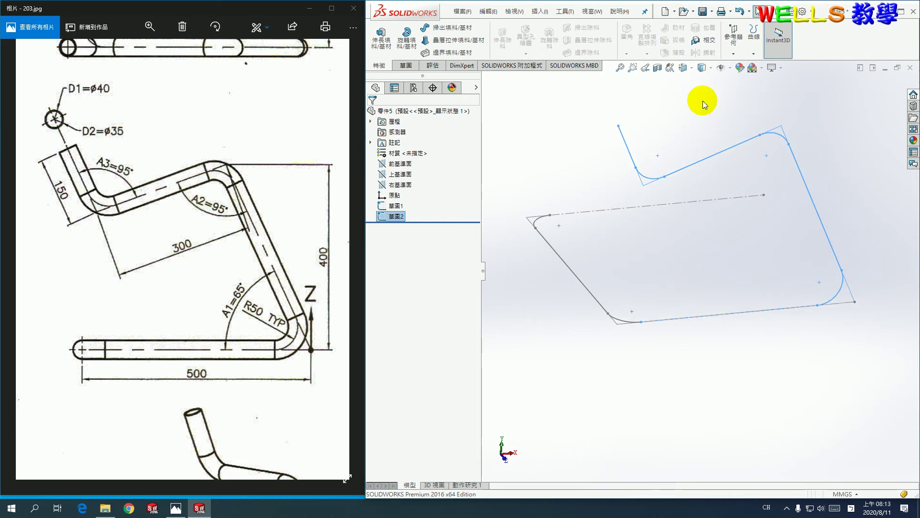
left_click(732, 49)
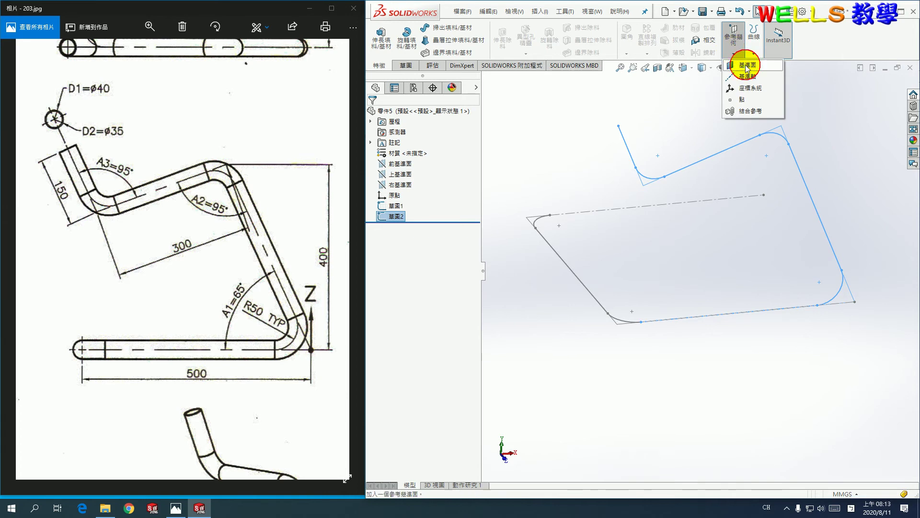
Create Plane1 offset 250 mm from the Front Plane, with the offset reversed.
left_click(745, 66)
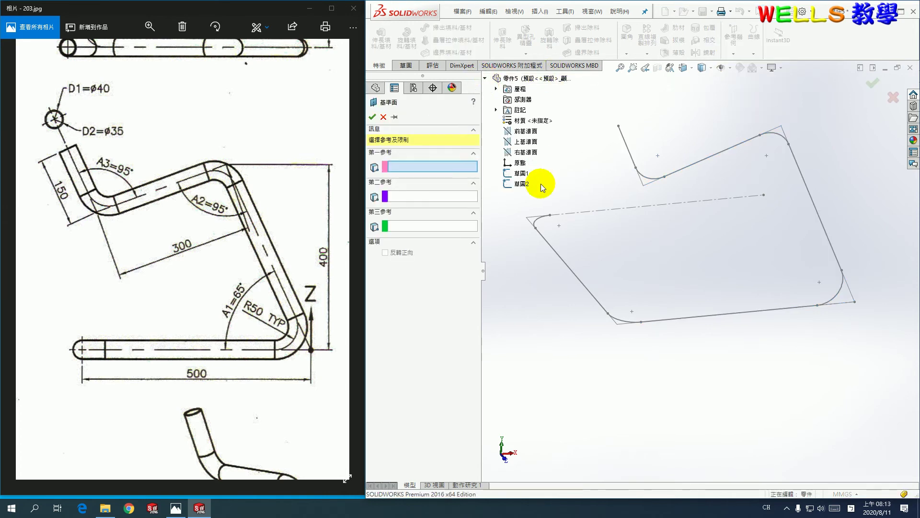
left_click(524, 136)
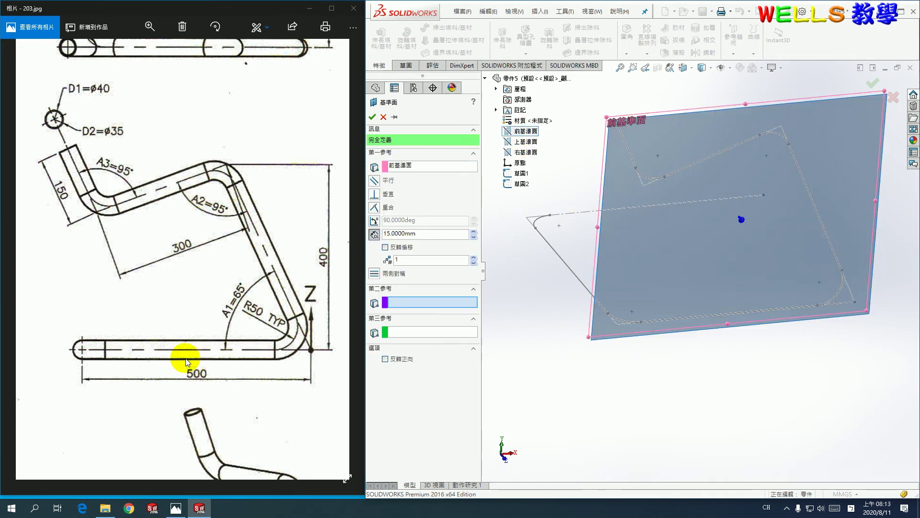
scroll(190, 384, "down", 3)
scroll(161, 140, "up", 2)
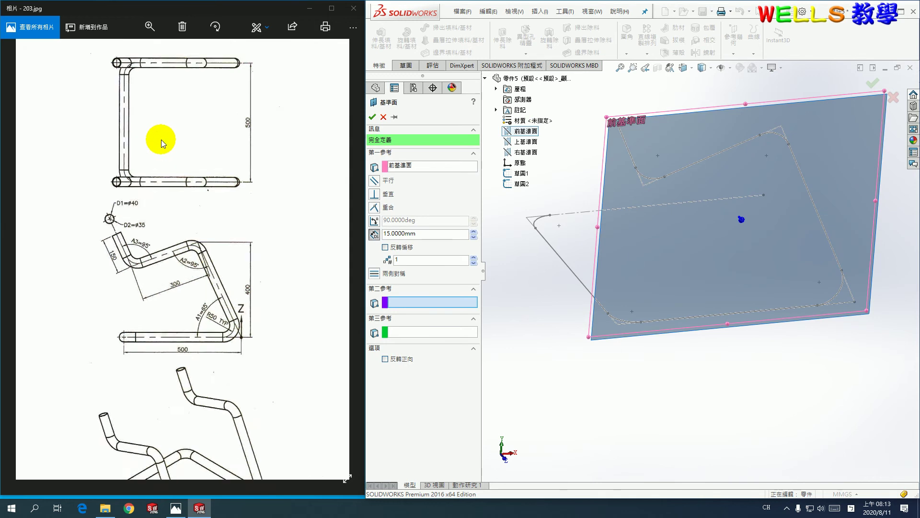
double_click(415, 233)
type("250")
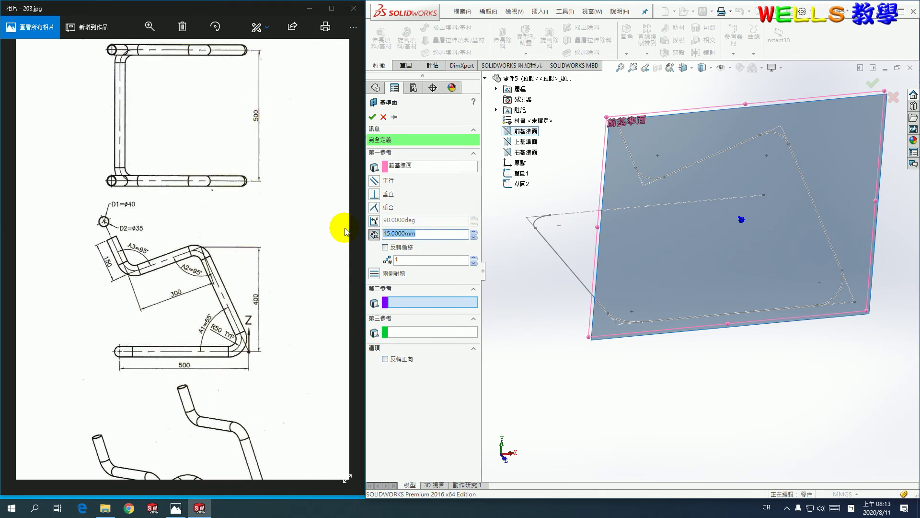
left_click(385, 247)
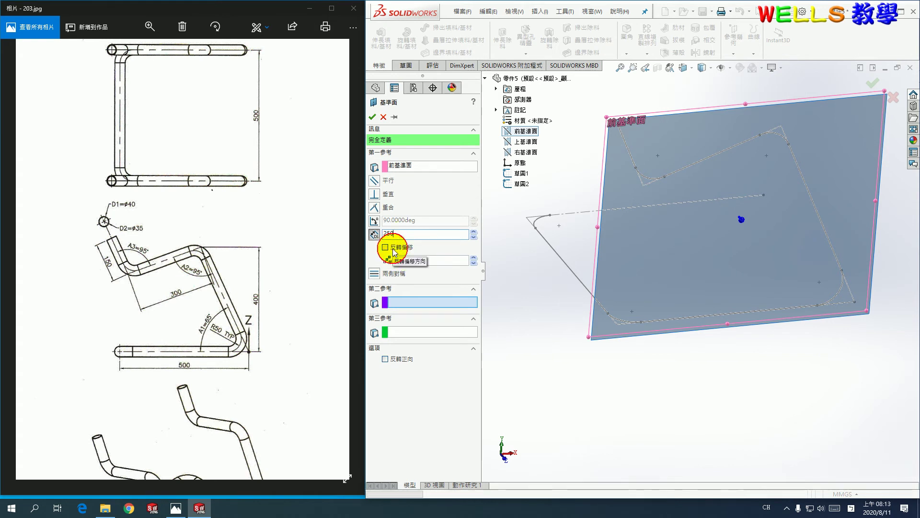
middle_click_drag(553, 315, 613, 302)
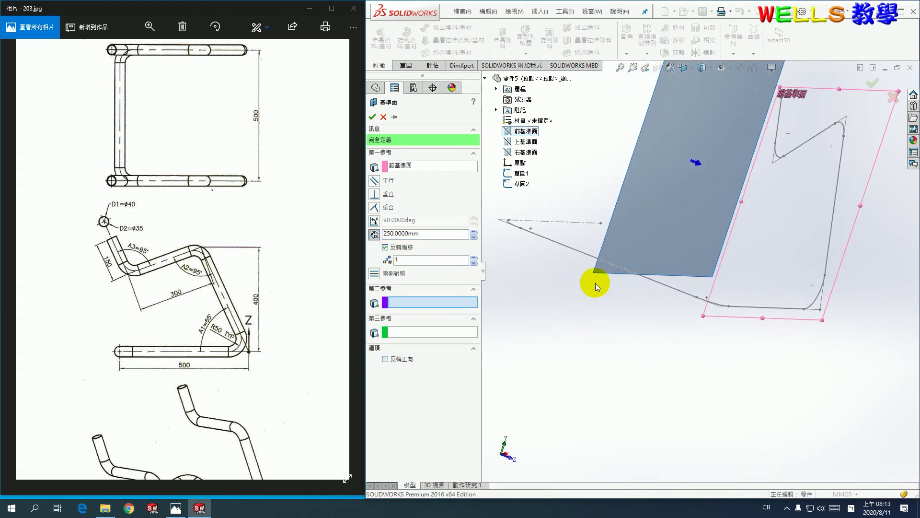
left_click(373, 117)
mouse_move(698, 378)
middle_mouse_down()
mouse_move(670, 394)
mouse_move(677, 397)
middle_mouse_up()
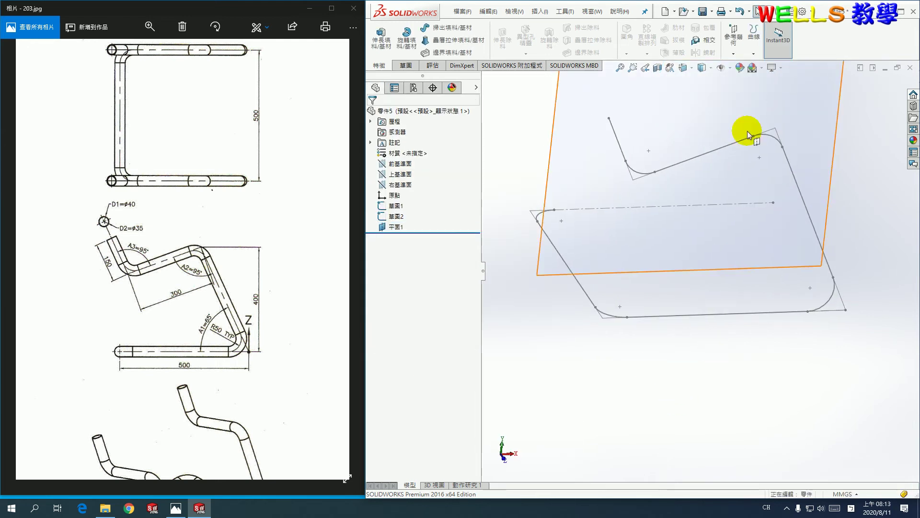
Create Plane2 perpendicular to Sketch2's bottom line at its endpoint and open a sketch on it.
left_click(732, 53)
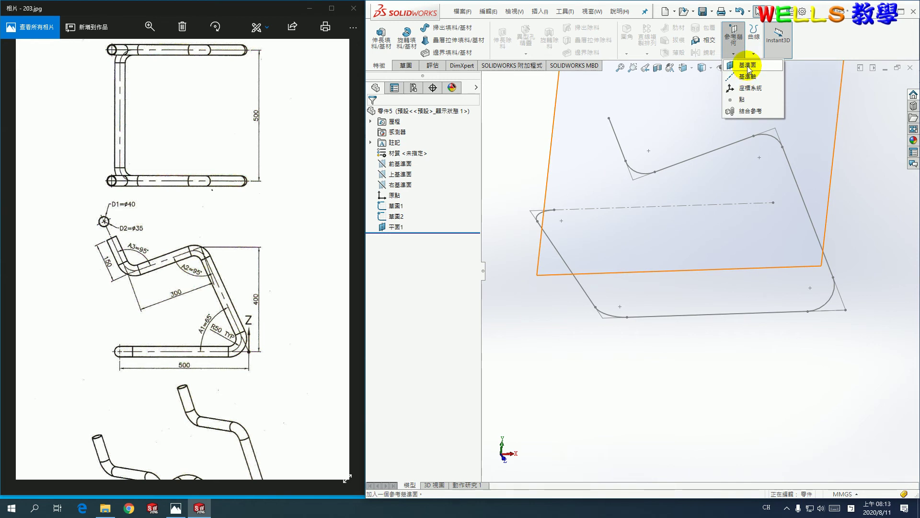
left_click(745, 71)
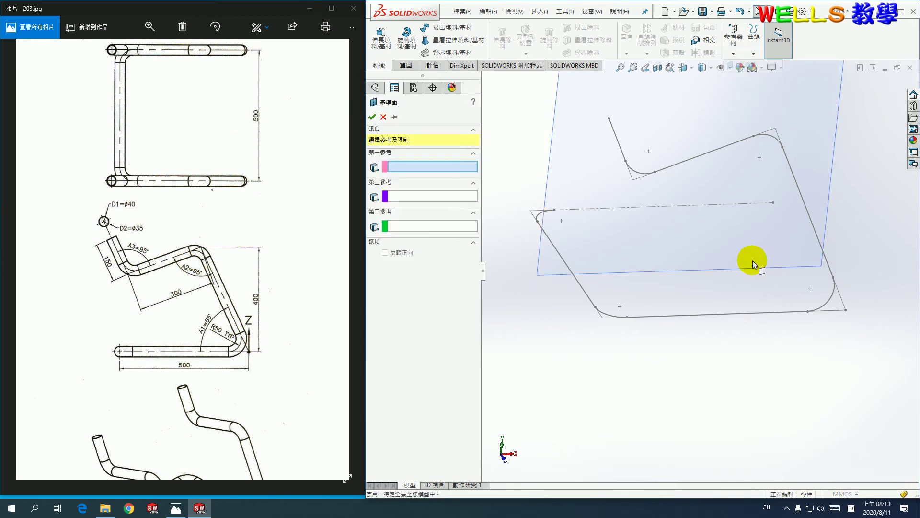
left_click(649, 320)
scroll(642, 316, "down", 4)
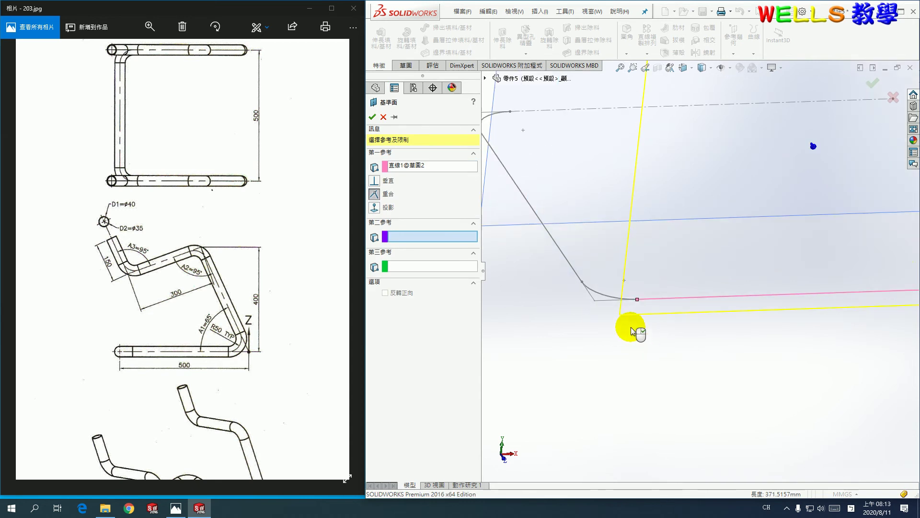
left_click(638, 300)
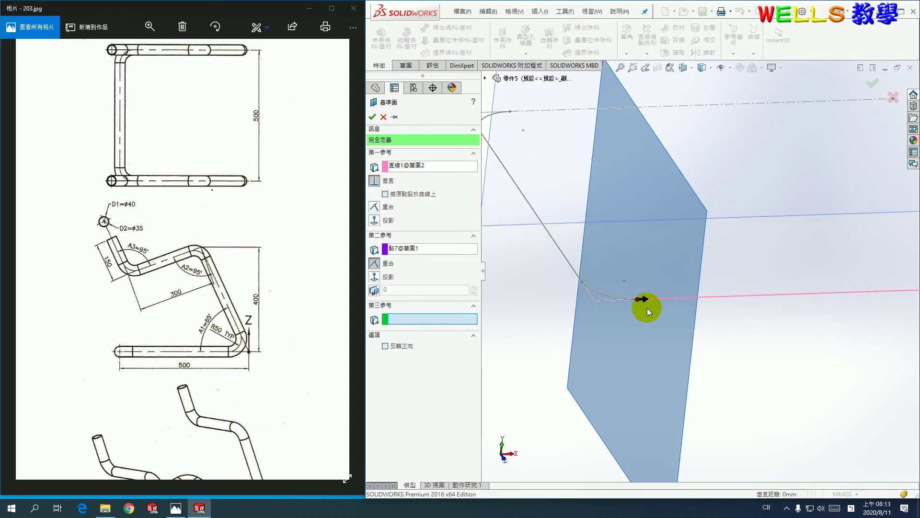
left_click(372, 117)
left_click(405, 66)
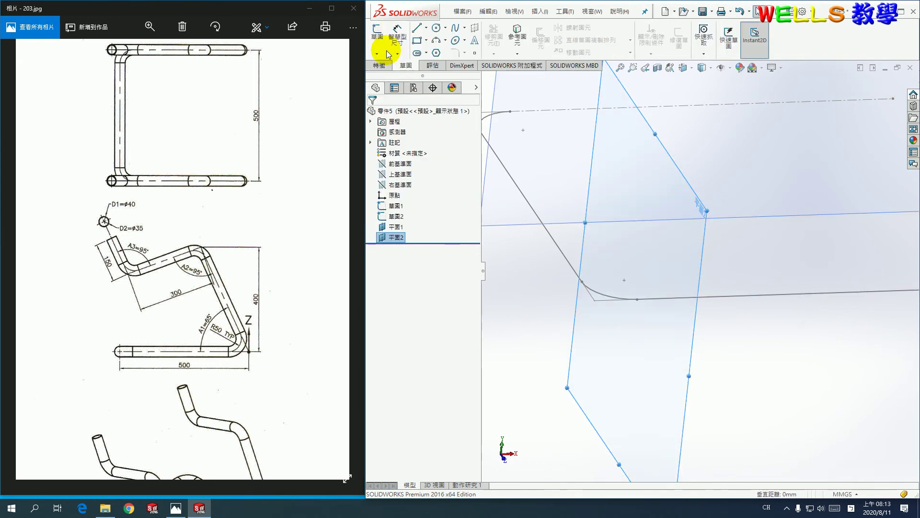
left_click(378, 34)
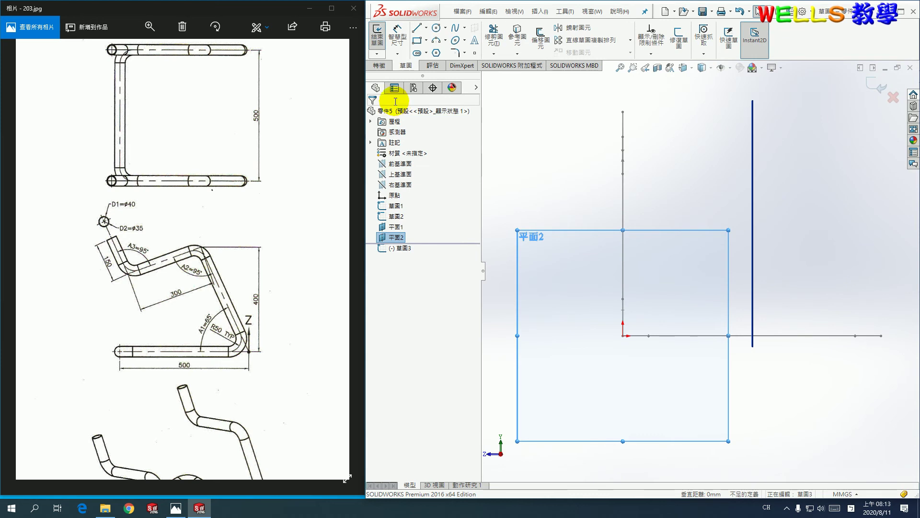
Draw a circle centred on the sketch origin.
left_click(436, 27)
scroll(642, 378, "down", 2)
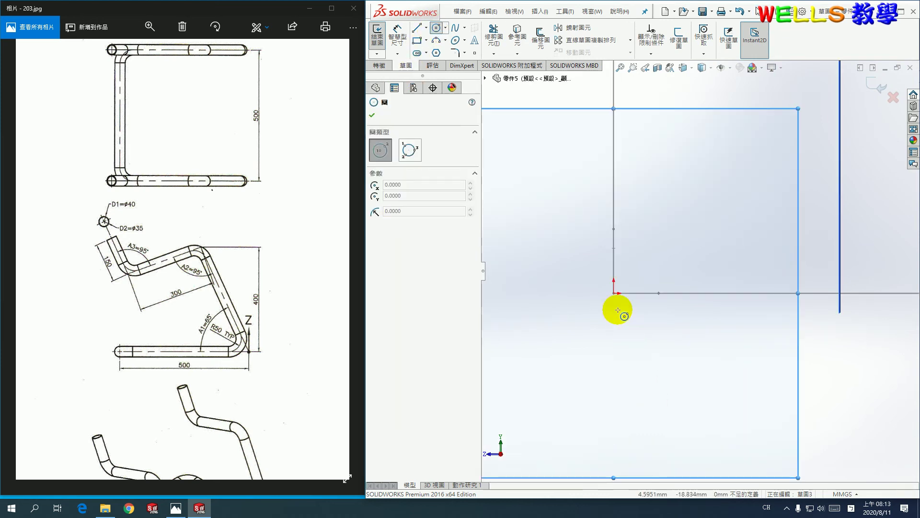
left_click(614, 293)
left_click(629, 308)
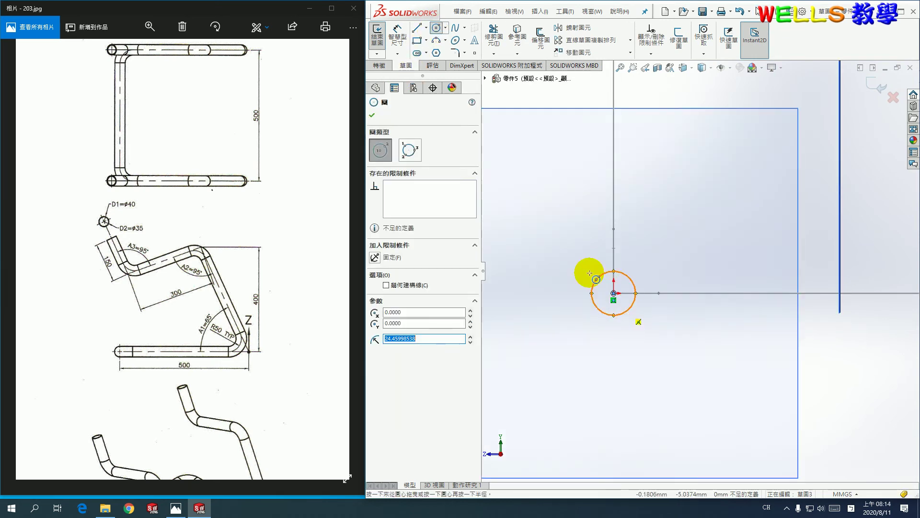
Dimension the circle to a 40 mm diameter and exit the sketch.
left_click(400, 36)
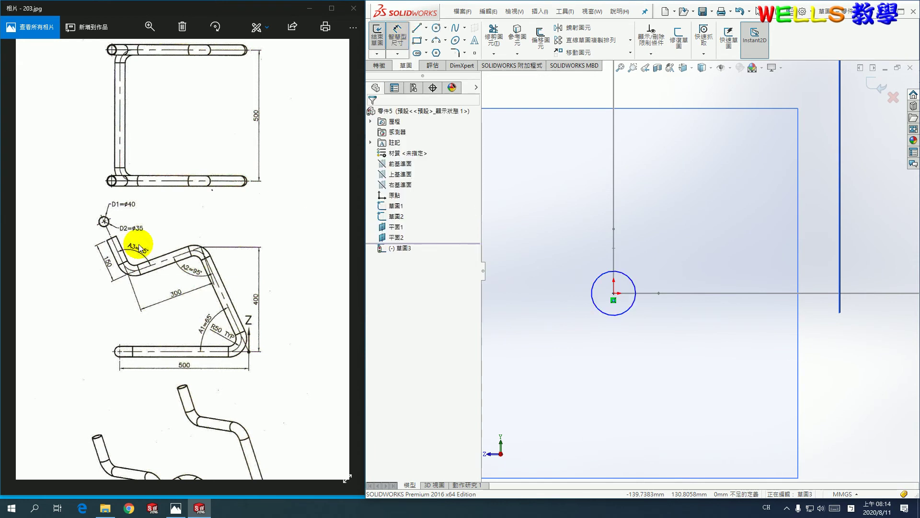
scroll(98, 214, "up", 5)
left_click_drag(124, 188, 140, 208)
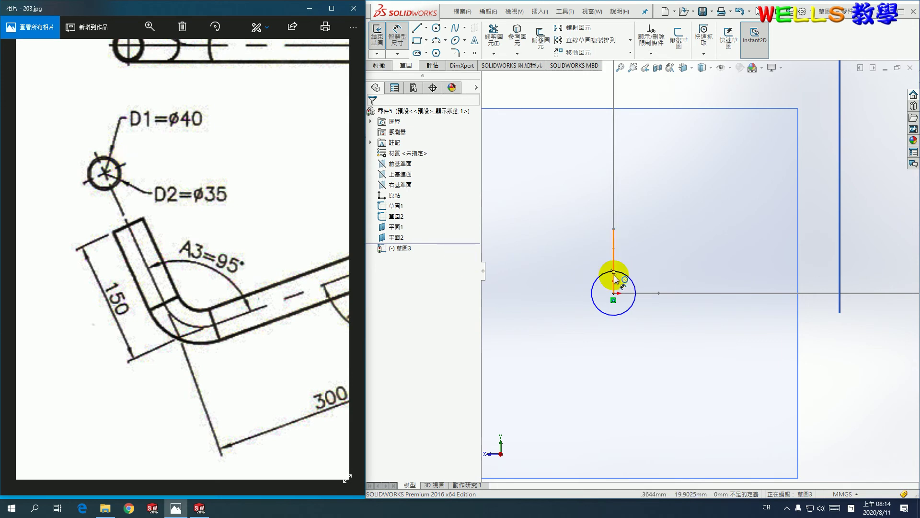
left_click(599, 284)
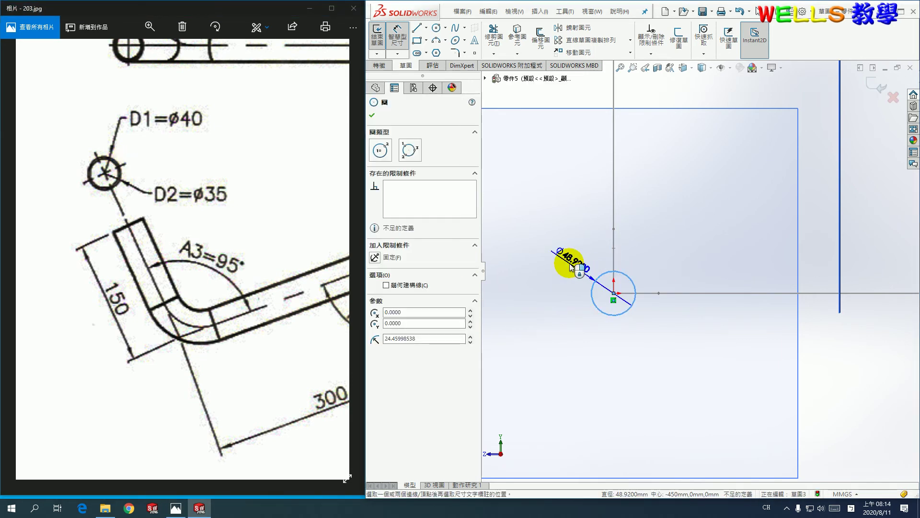
left_click(569, 260)
type("40")
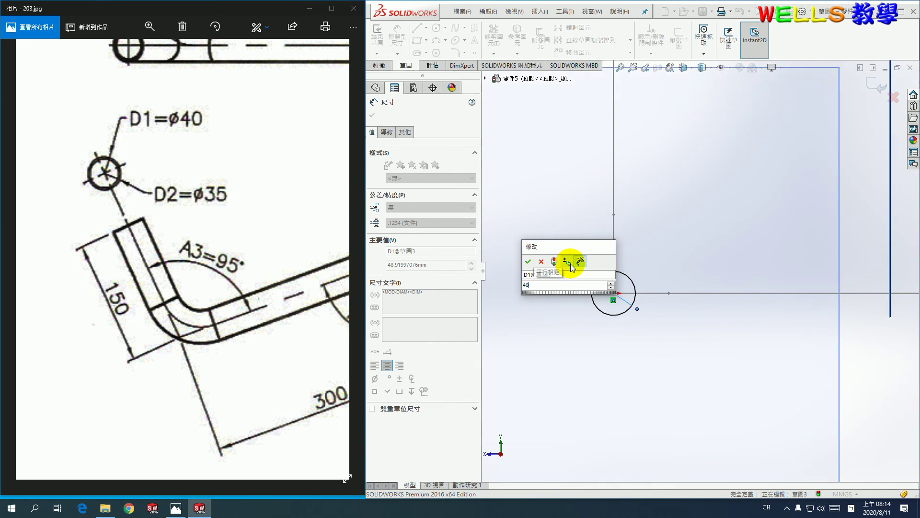
key("Return")
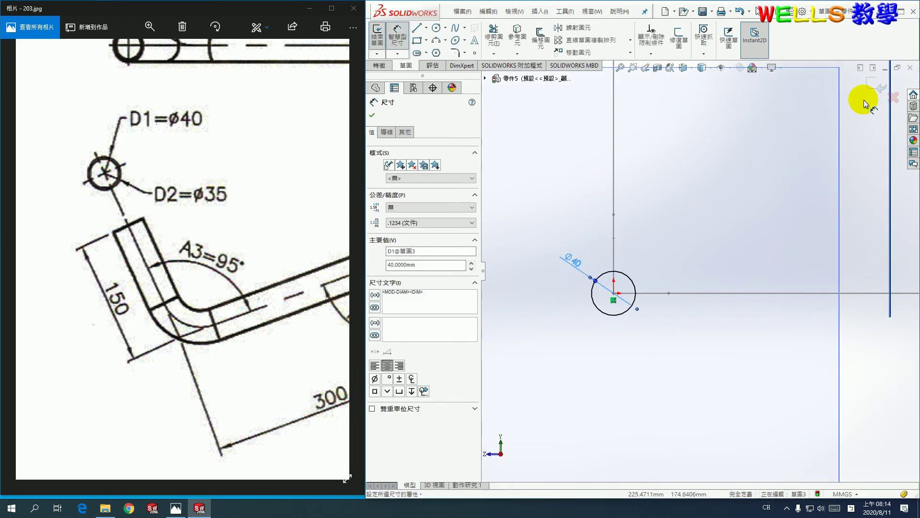
left_click(876, 87)
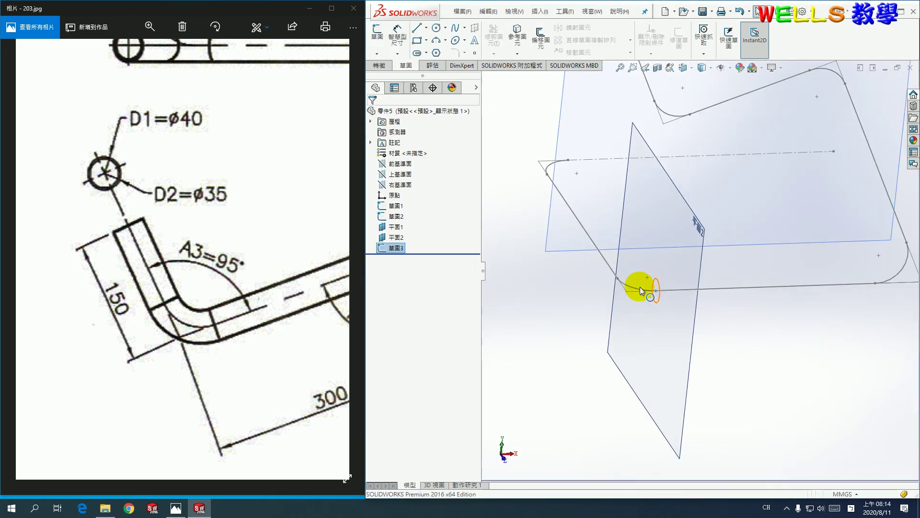
Start a sweep with circle 草圖3 as the profile and 草圖1 as the path.
left_click(380, 65)
left_click(451, 30)
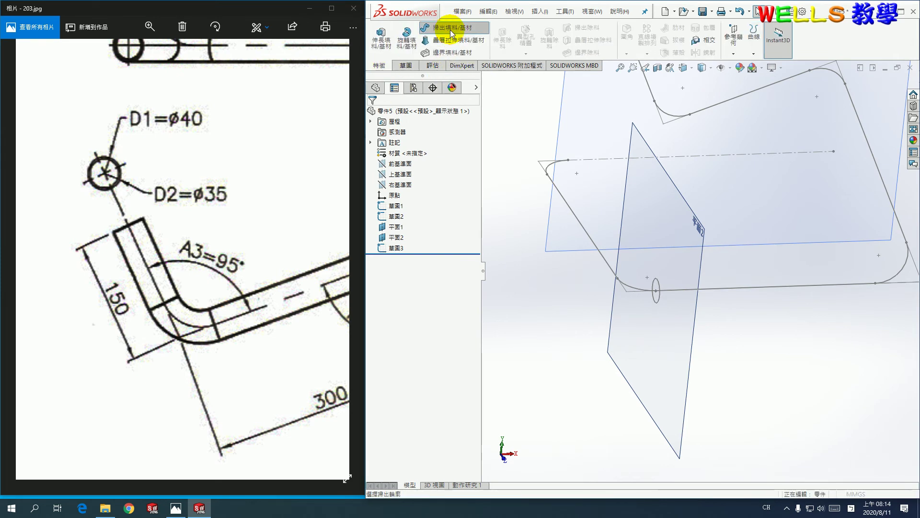
left_click(659, 300)
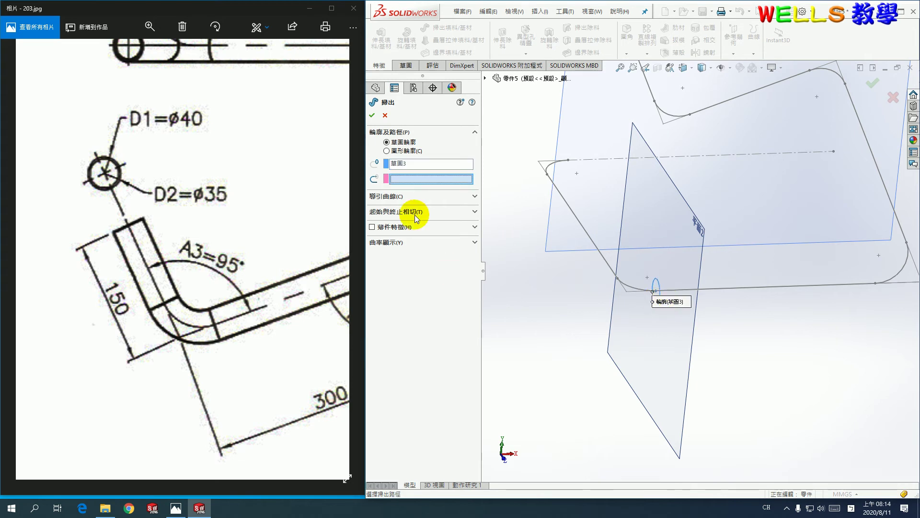
left_click(591, 236)
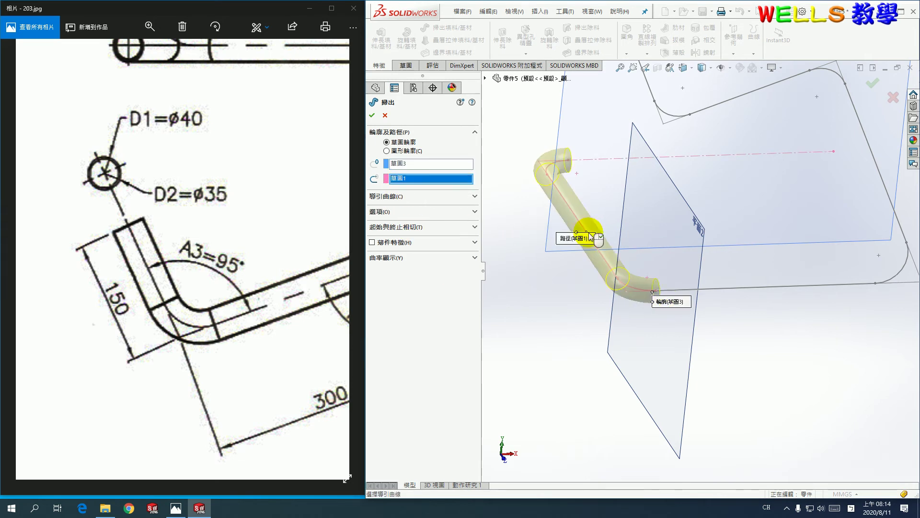
middle_click_drag(478, 266, 491, 273)
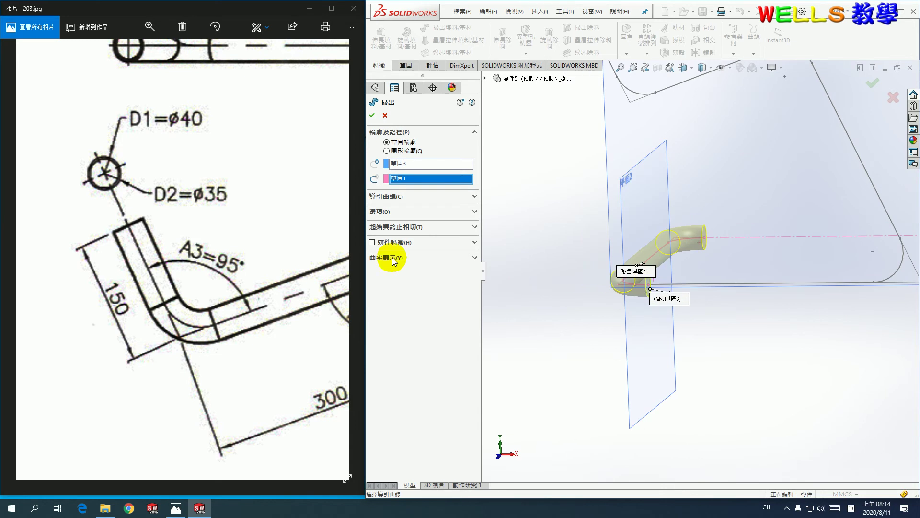
Make the sweep a thin feature with a 2.5 mm wall.
left_click(377, 244)
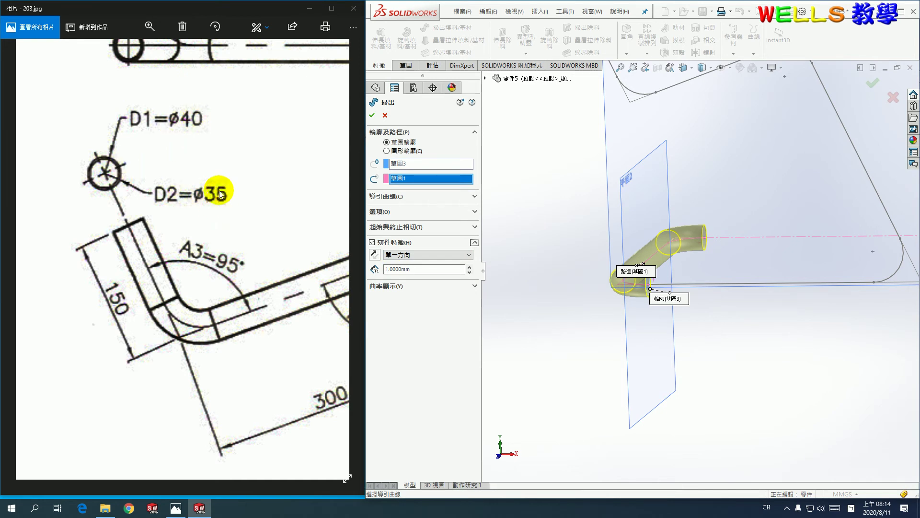
double_click(399, 269)
type("2.5")
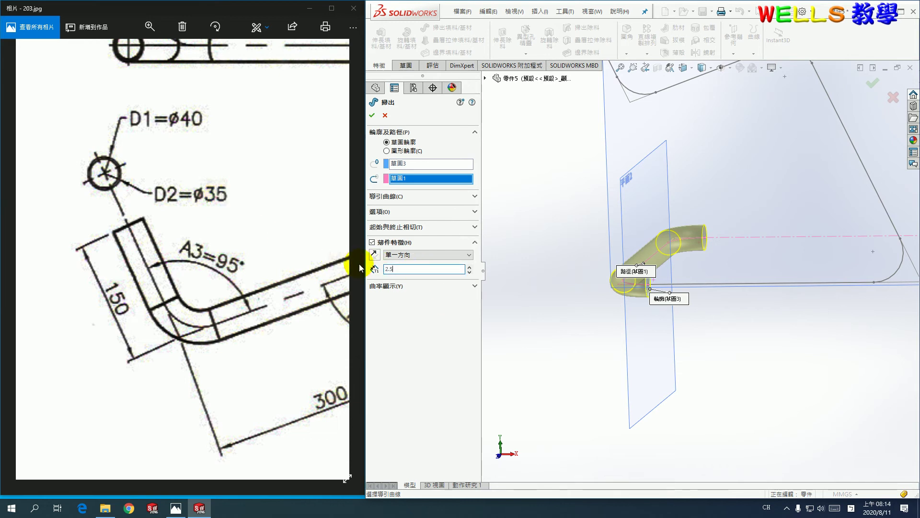
left_click(643, 404)
scroll(650, 278, "up", 2)
scroll(649, 278, "up", 2)
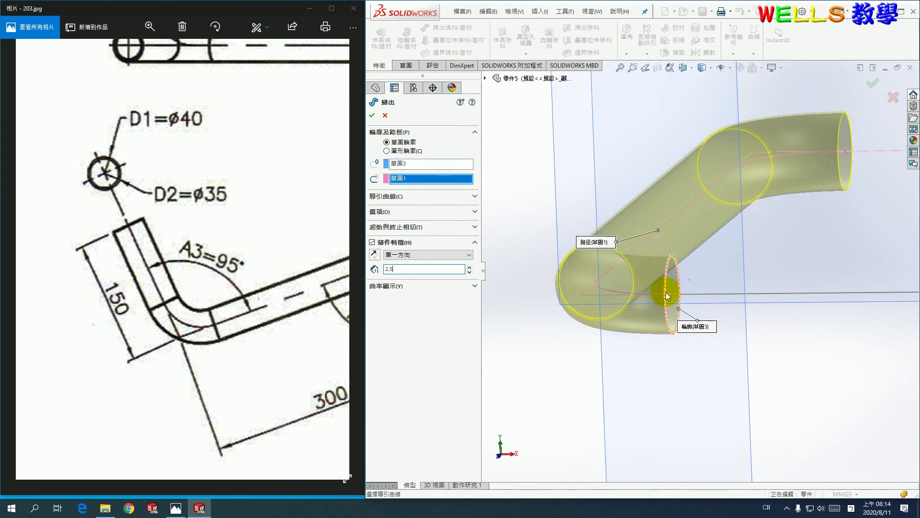
scroll(666, 292, "up", 3)
scroll(638, 290, "up", 2)
scroll(573, 265, "up", 2)
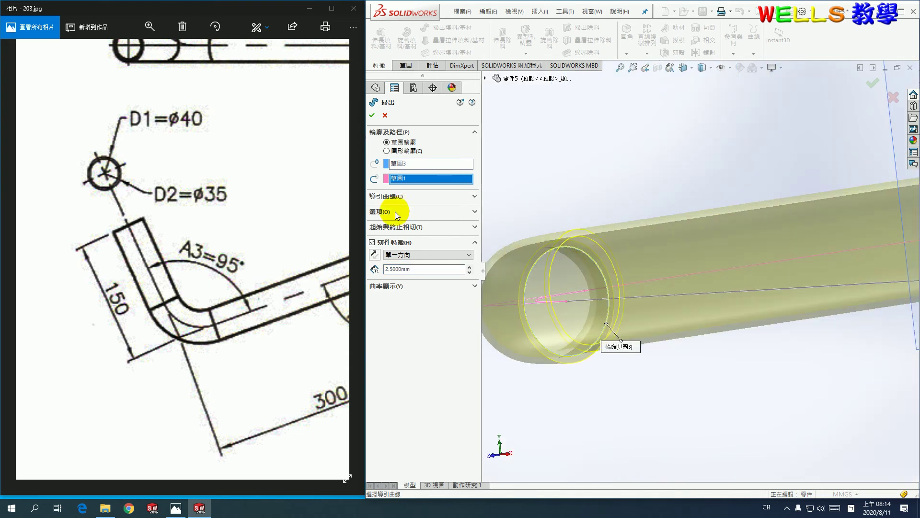
Set the wall thickness to grow inward and accept the thin-walled sweep.
left_click(375, 255)
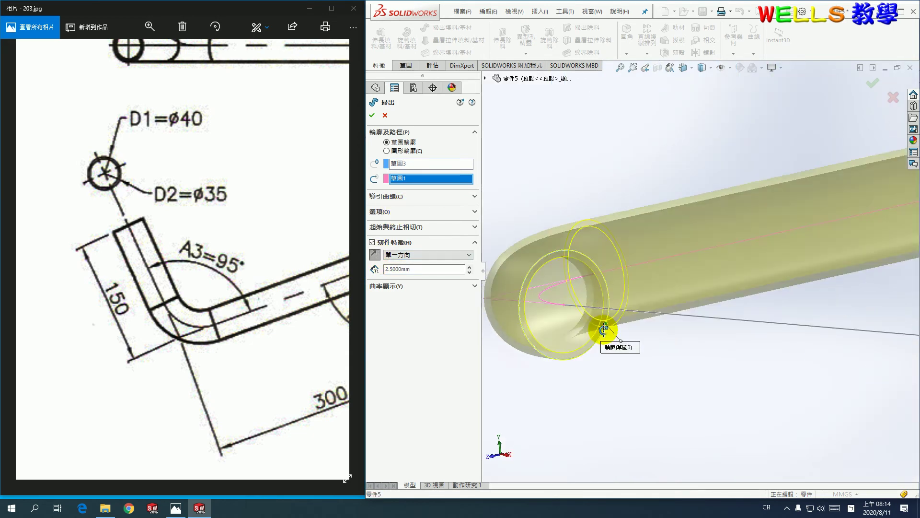
left_click(374, 256)
left_click(372, 256)
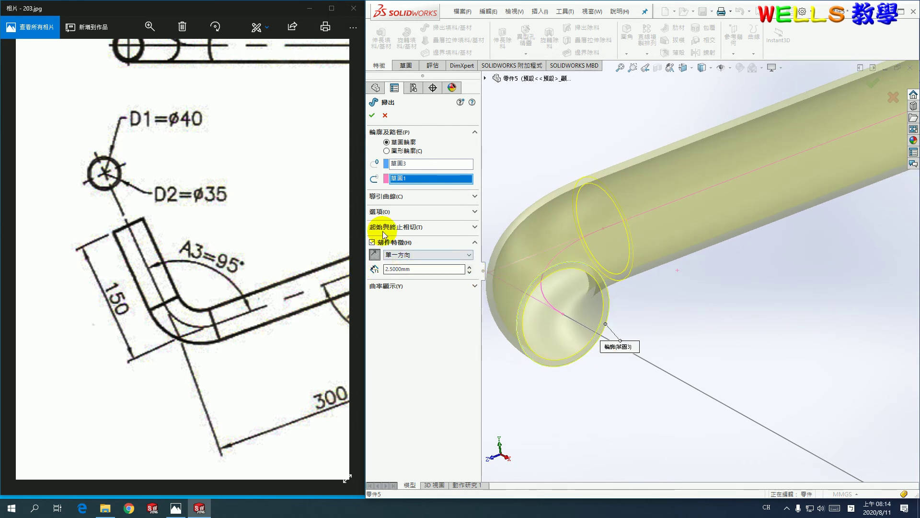
left_click(372, 117)
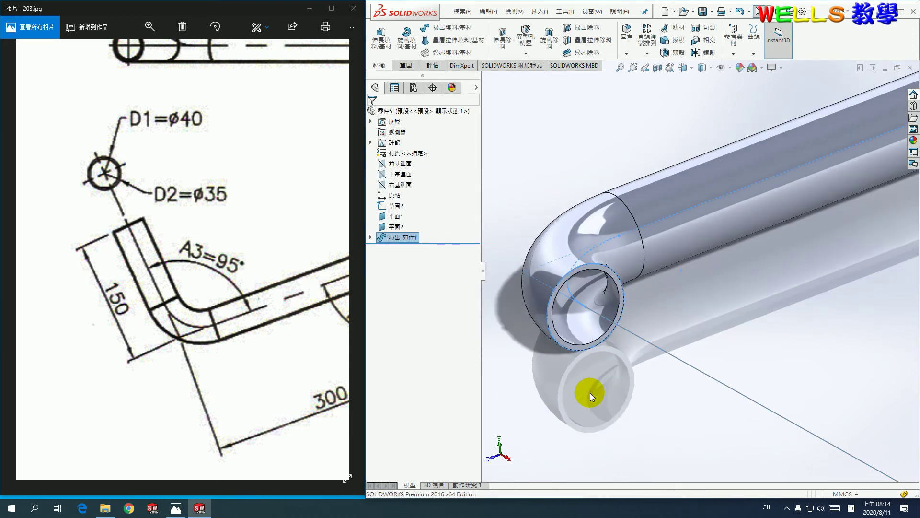
left_click(591, 393)
Expand 掃出-薄件1, check 草圖3's Ø40 dimension, then reselect 平面2.
left_click(372, 239)
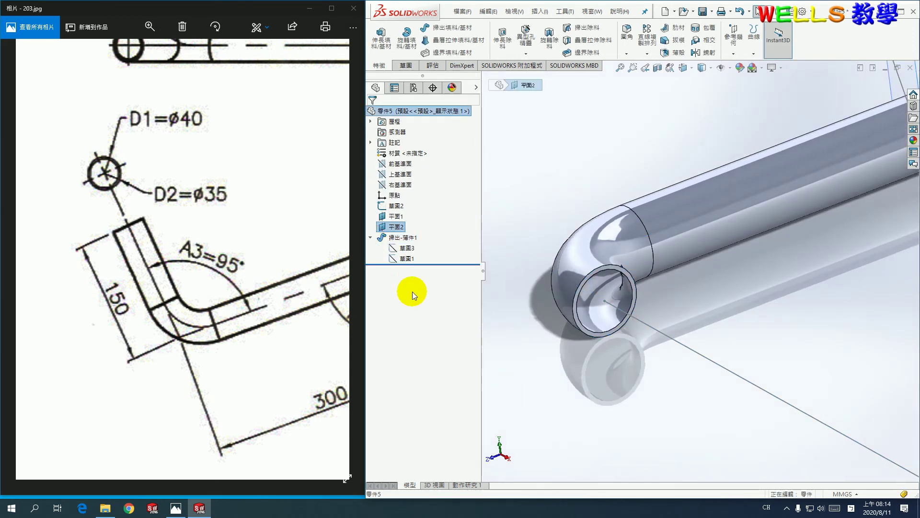
left_click(407, 248)
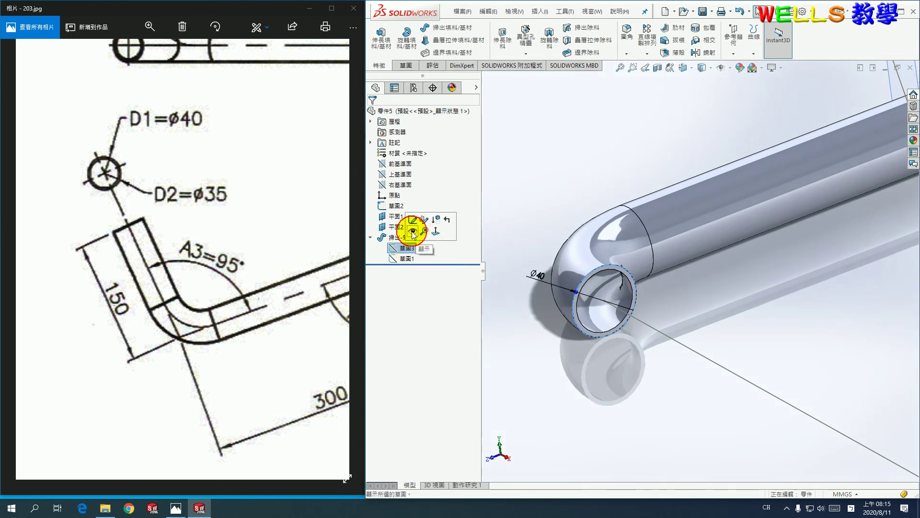
left_click(603, 355)
left_click(559, 376)
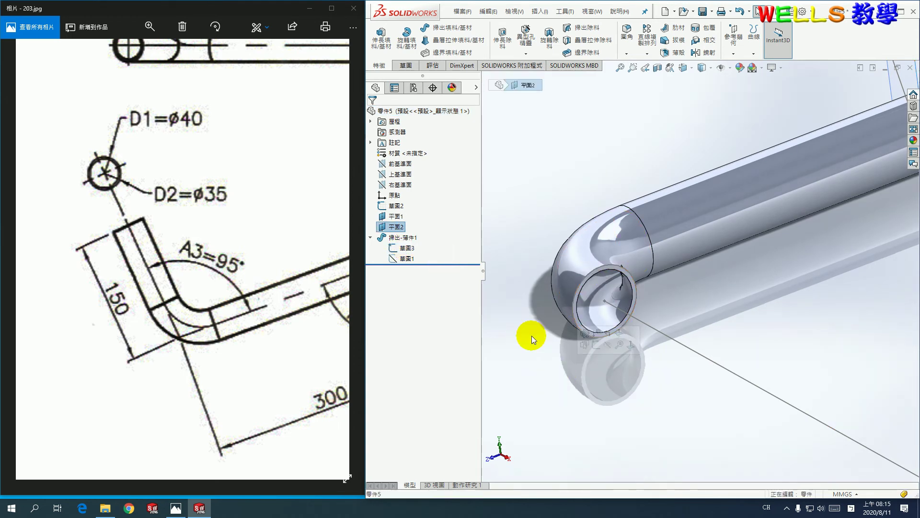
Start a second sweep with circle 草圖3 as the profile and 草圖2 as the path.
left_click(454, 27)
scroll(520, 350, "down", 1)
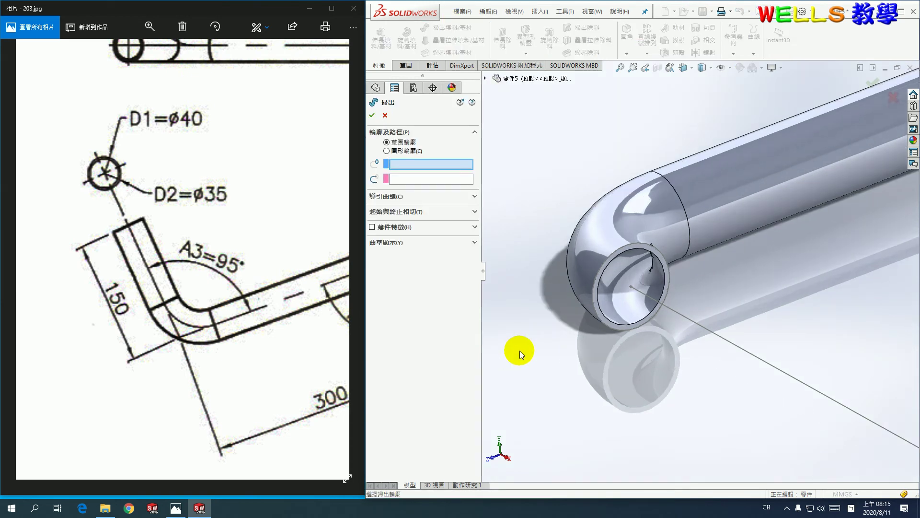
scroll(522, 350, "down", 2)
left_click(657, 219)
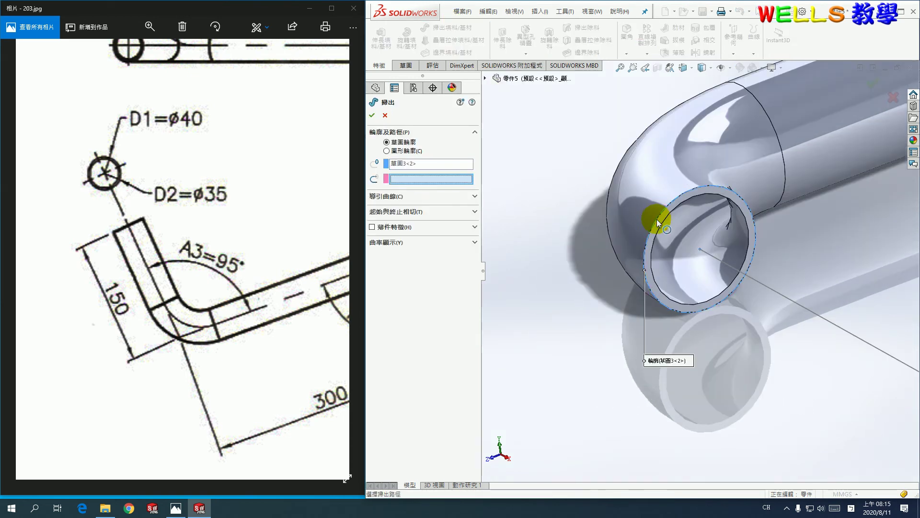
scroll(623, 259, "up", 3)
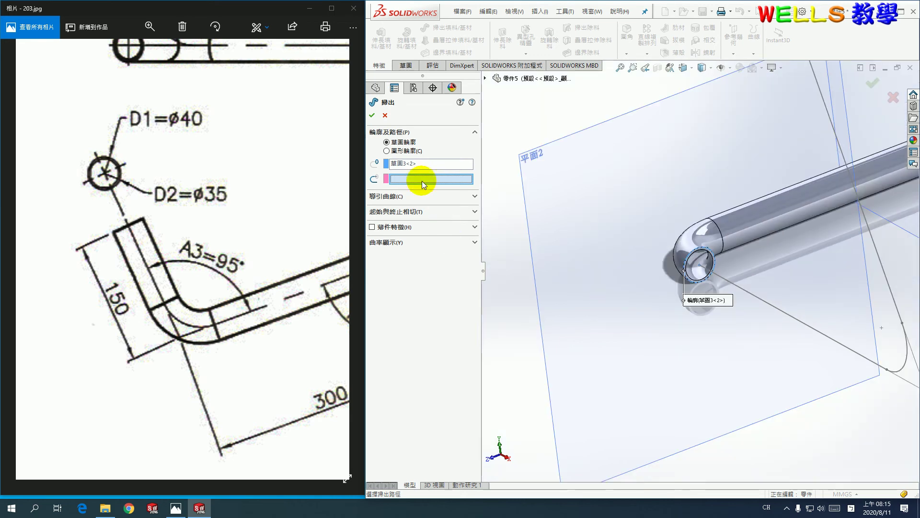
scroll(782, 332, "up", 1)
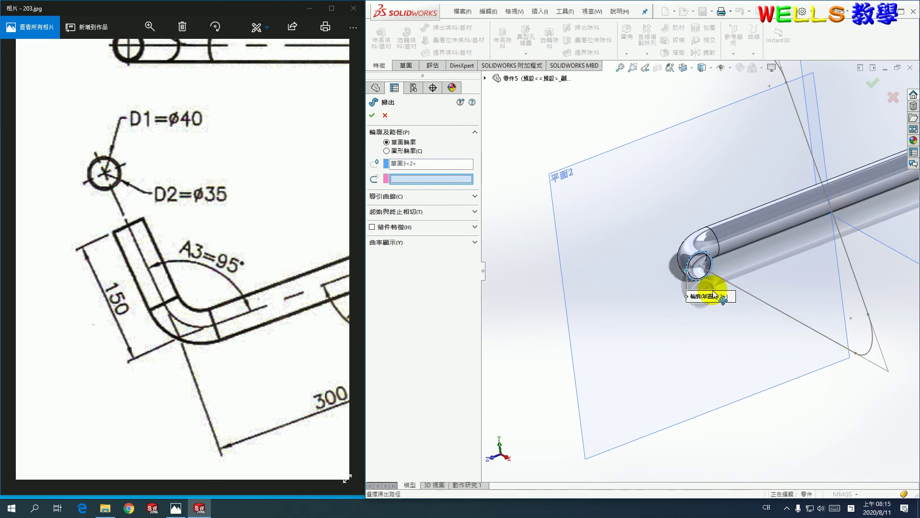
left_click(872, 346)
scroll(727, 312, "up", 2)
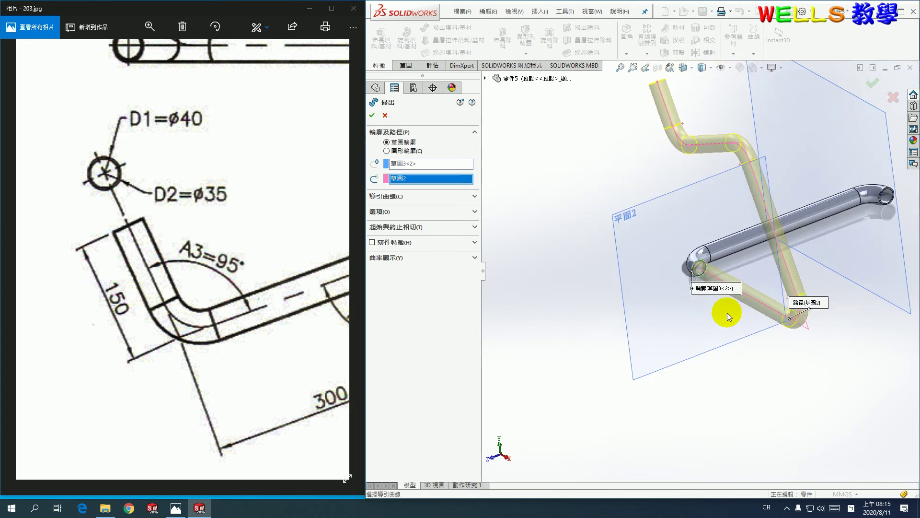
Make it a 2.5 mm thin-walled tube, reverse the wall direction, and accept.
left_click(372, 243)
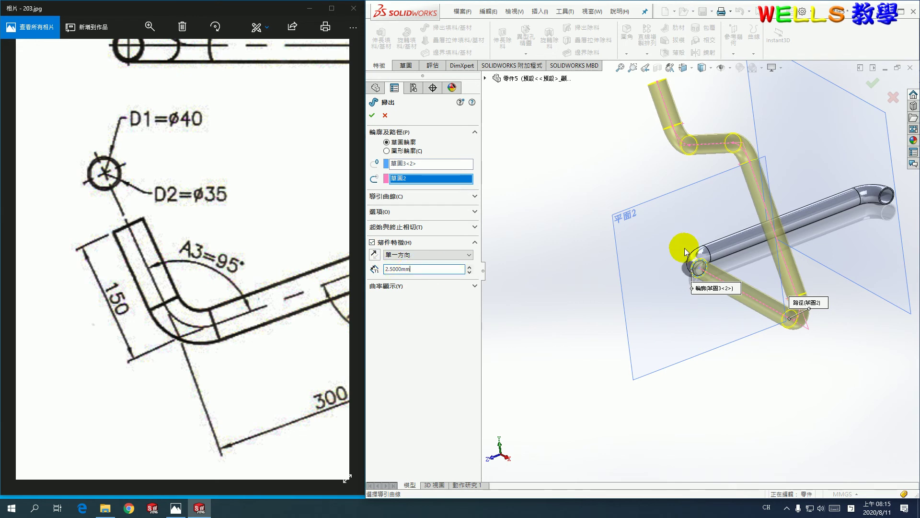
middle_click_drag(685, 248, 721, 220)
scroll(695, 188, "down", 5)
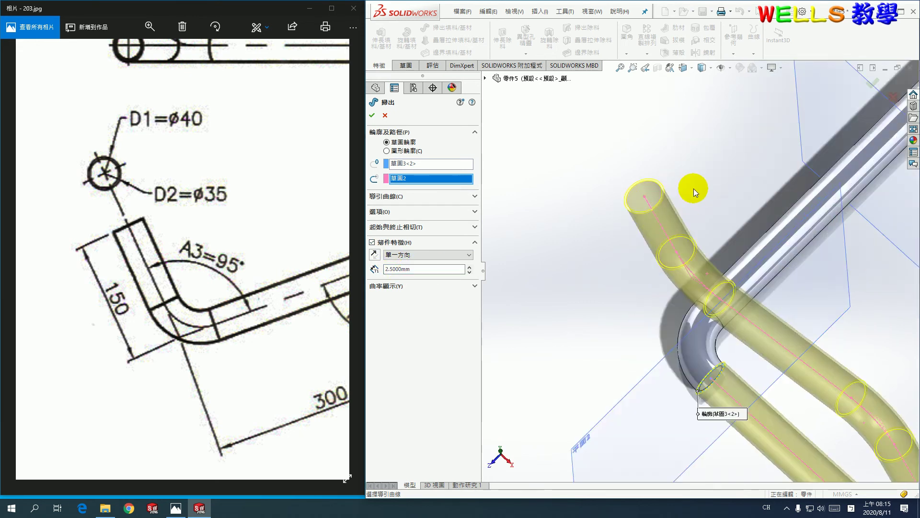
scroll(694, 188, "up", 3)
mouse_move(761, 369)
middle_mouse_down()
mouse_move(713, 332)
mouse_move(766, 466)
mouse_move(765, 424)
mouse_move(688, 316)
mouse_move(783, 435)
mouse_move(717, 326)
mouse_move(700, 319)
middle_mouse_up()
scroll(717, 353, "down", 3)
scroll(711, 342, "down", 3)
left_click(374, 255)
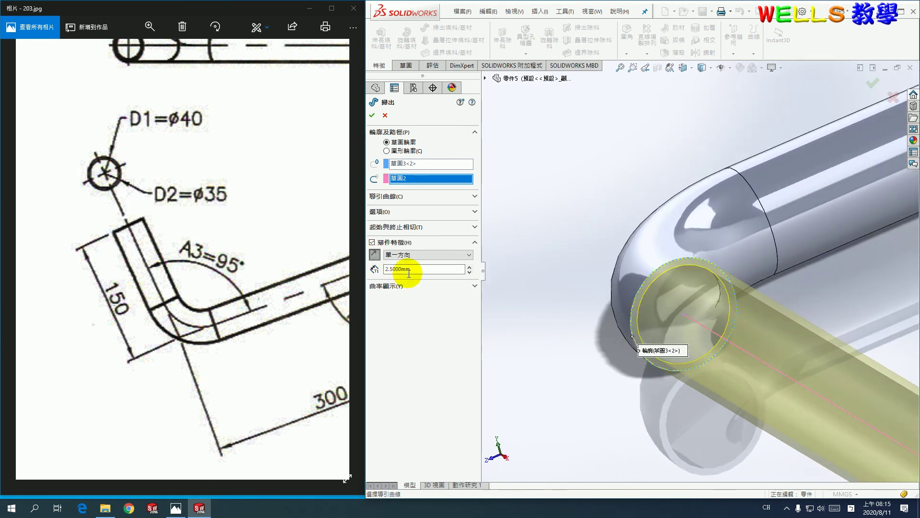
left_click(372, 115)
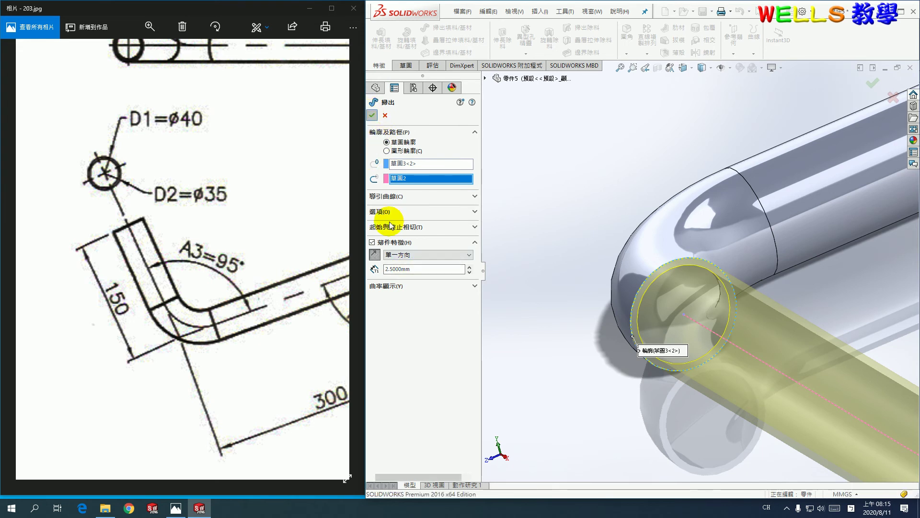
scroll(590, 311, "up", 5)
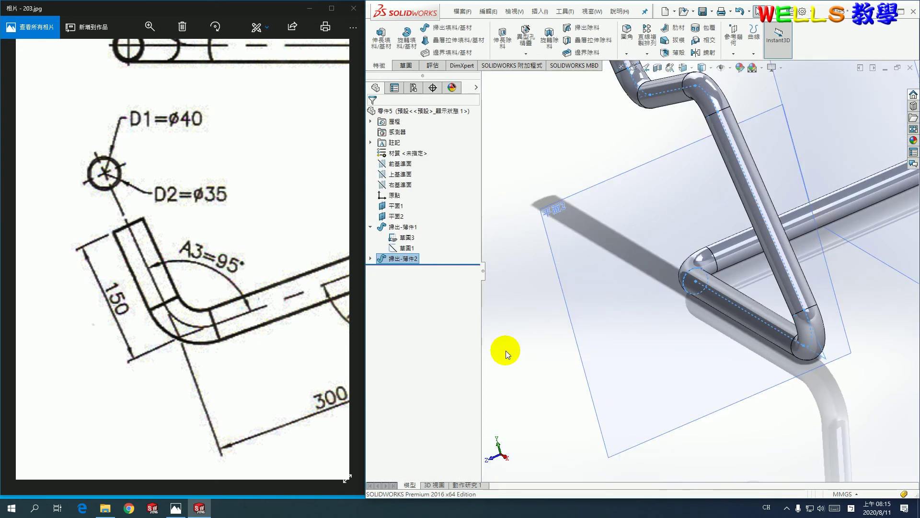
Mirror 掃出-薄件2 across 平面1 to create Mirror1.
left_click(412, 259)
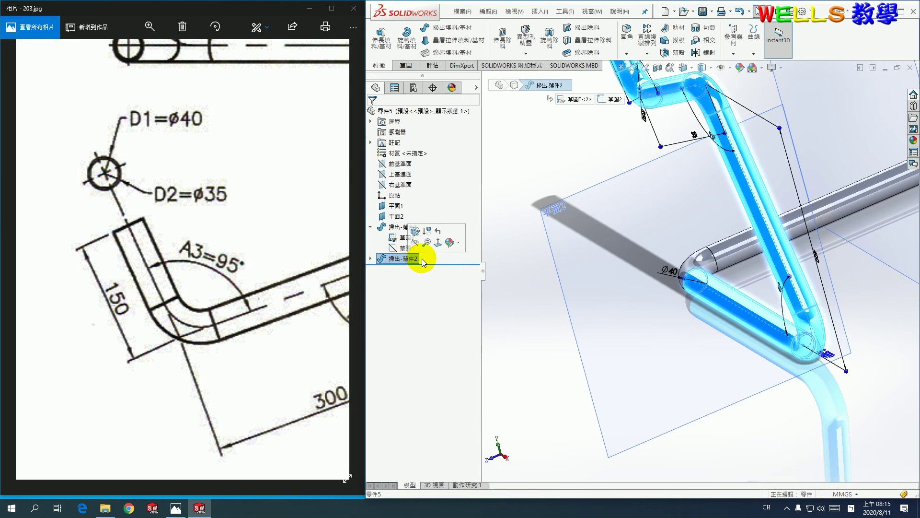
left_click(653, 53)
left_click(667, 89)
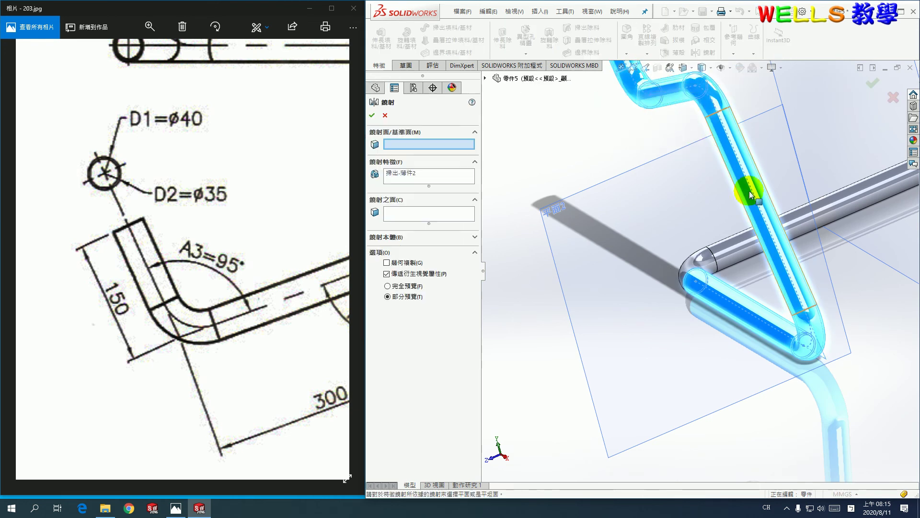
scroll(849, 275, "up", 3)
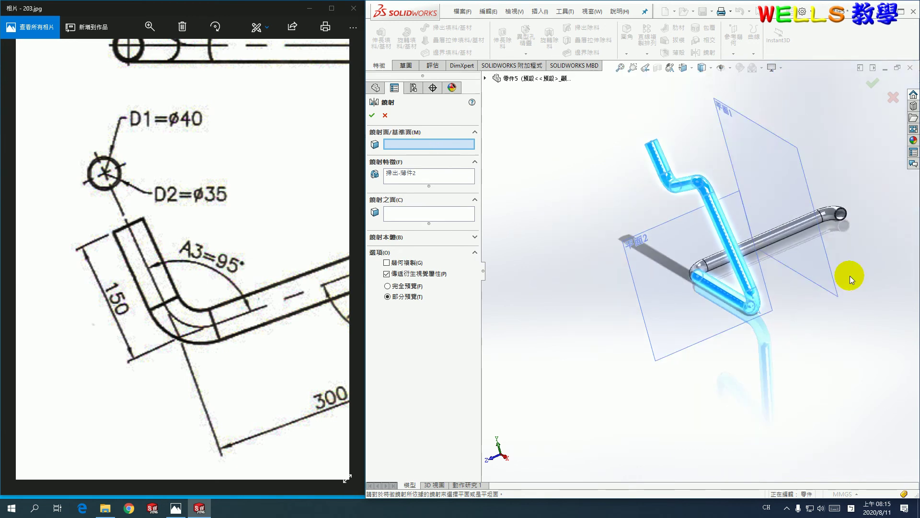
left_click(826, 286)
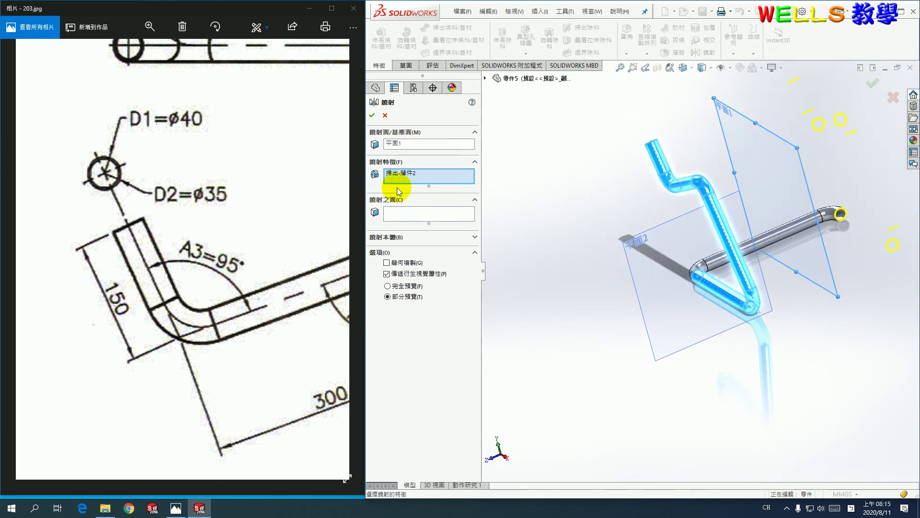
key("Return")
mouse_move(612, 376)
middle_mouse_down()
mouse_move(680, 355)
mouse_move(672, 376)
middle_mouse_up()
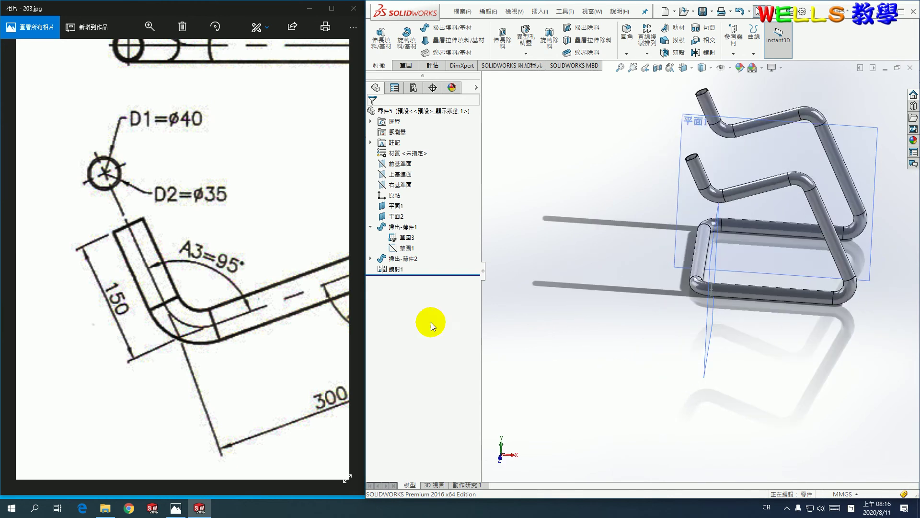
Check the reference drawing, start a coordinate system, then cancel it.
left_click(261, 277)
scroll(261, 277, "down", 5)
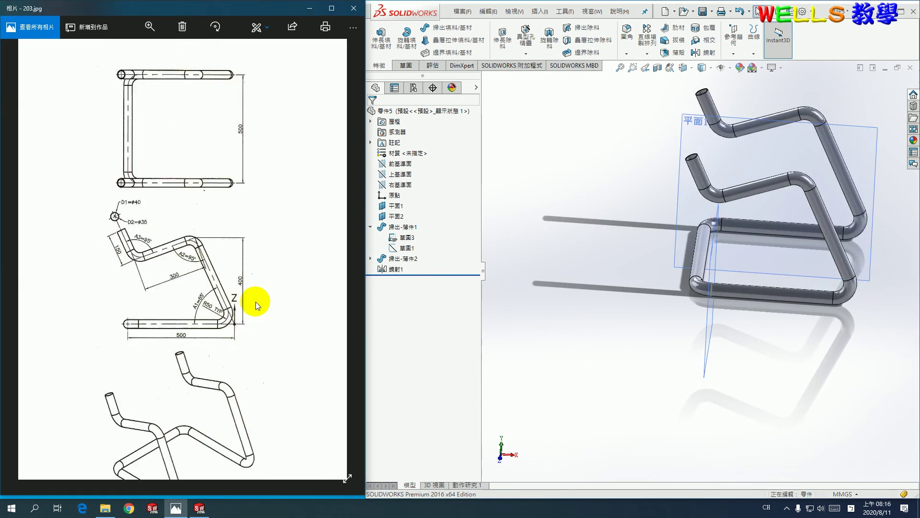
scroll(246, 349, "up", 3)
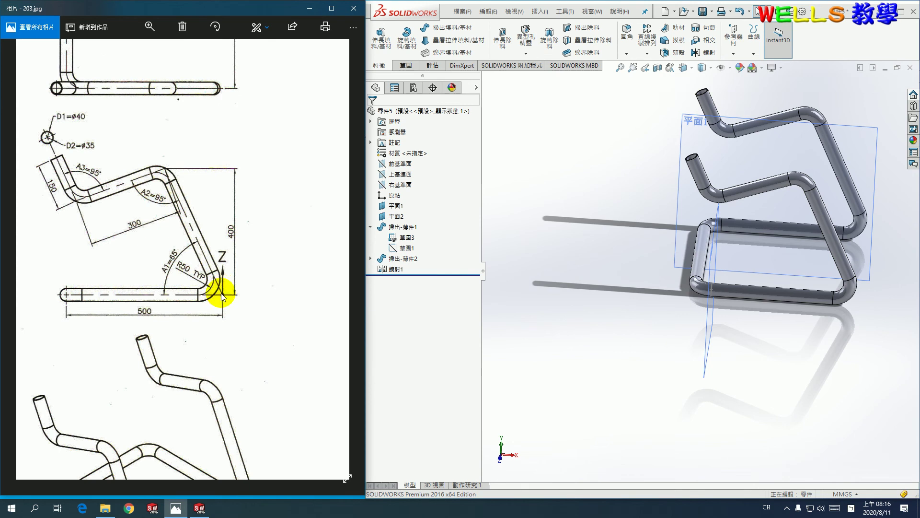
left_click(733, 54)
left_click(751, 94)
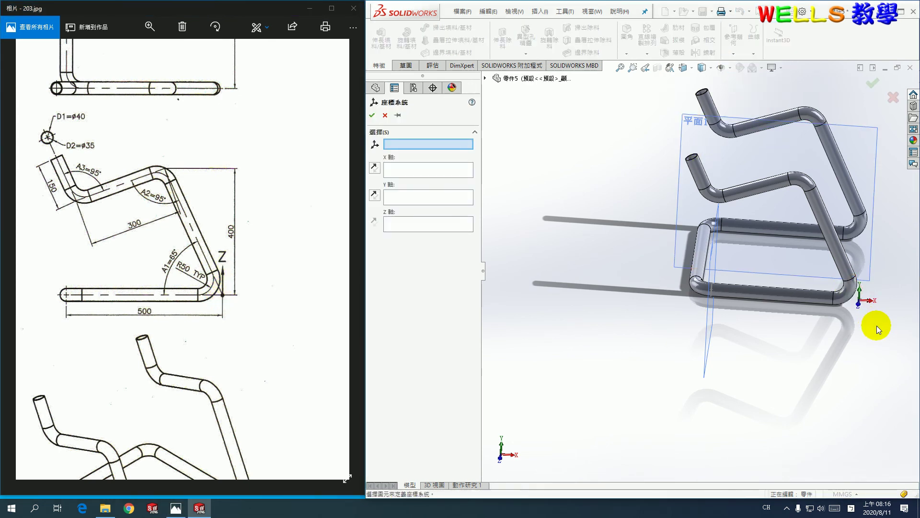
scroll(876, 325, "down", 5)
mouse_move(807, 274)
middle_mouse_down()
mouse_move(811, 253)
mouse_move(808, 260)
middle_mouse_up()
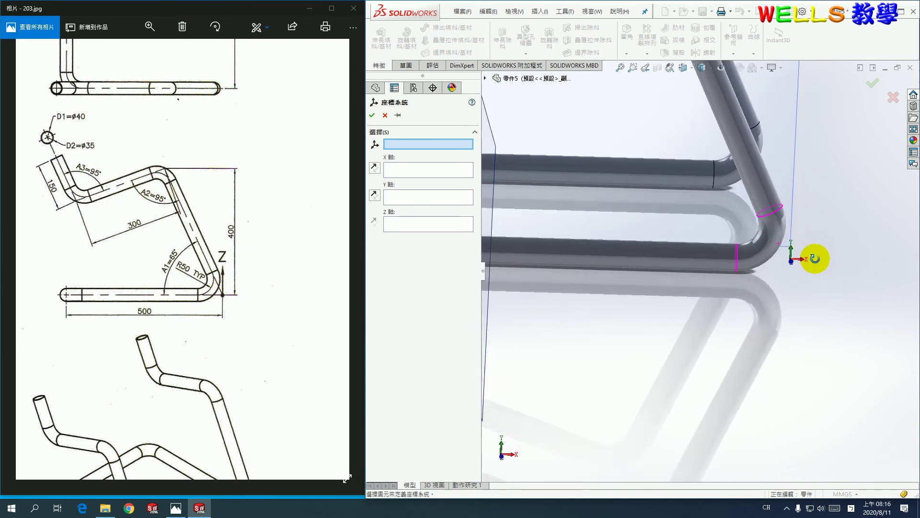
key("Escape")
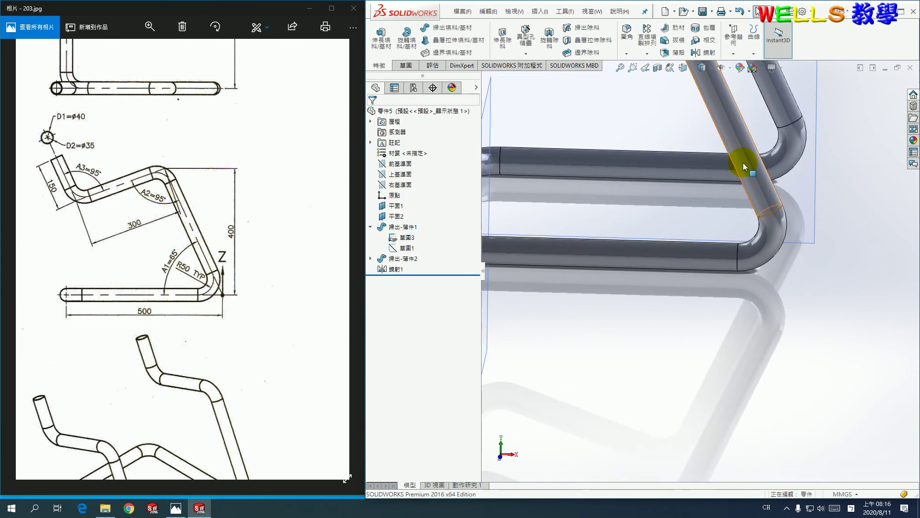
Create 座標系統1 with its Z axis from 上基準面, then switch to isometric view.
left_click(731, 51)
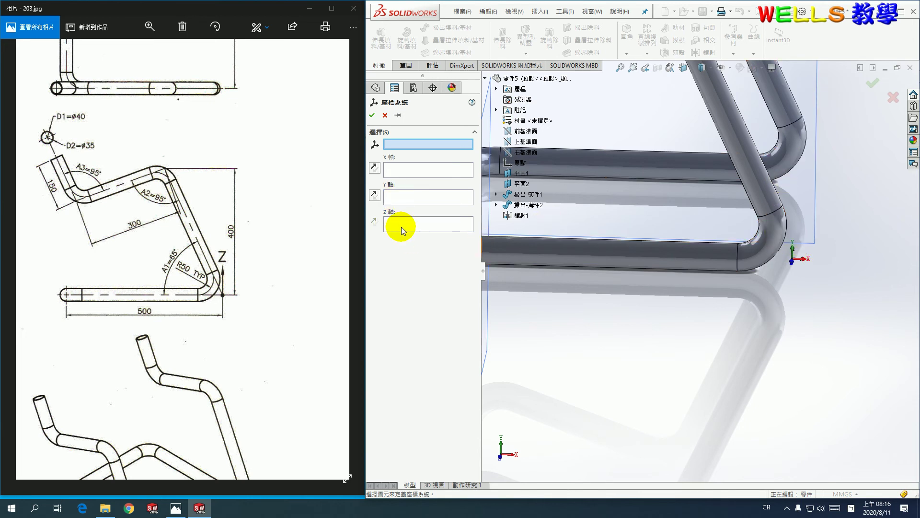
left_click(400, 226)
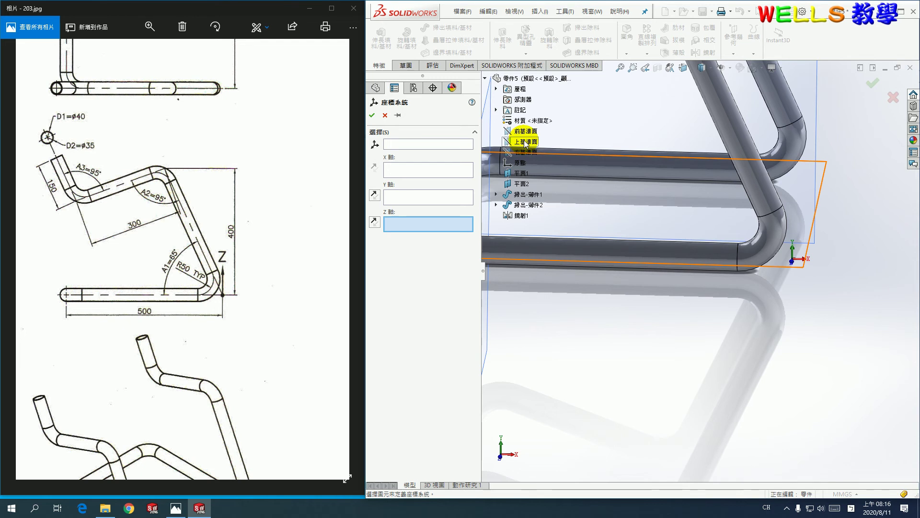
left_click(526, 142)
mouse_move(812, 261)
middle_mouse_down()
mouse_move(796, 278)
mouse_move(795, 297)
mouse_move(791, 257)
middle_mouse_up()
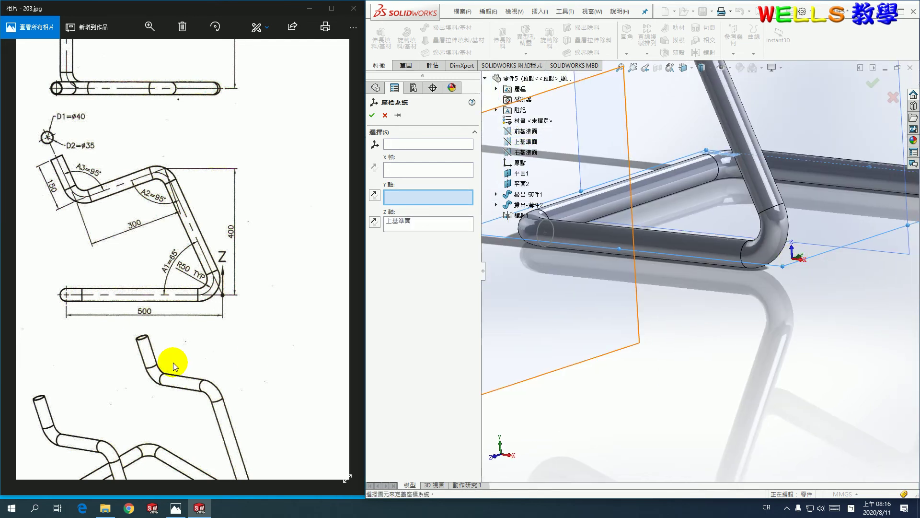
left_click(372, 115)
key("ctrl+7")
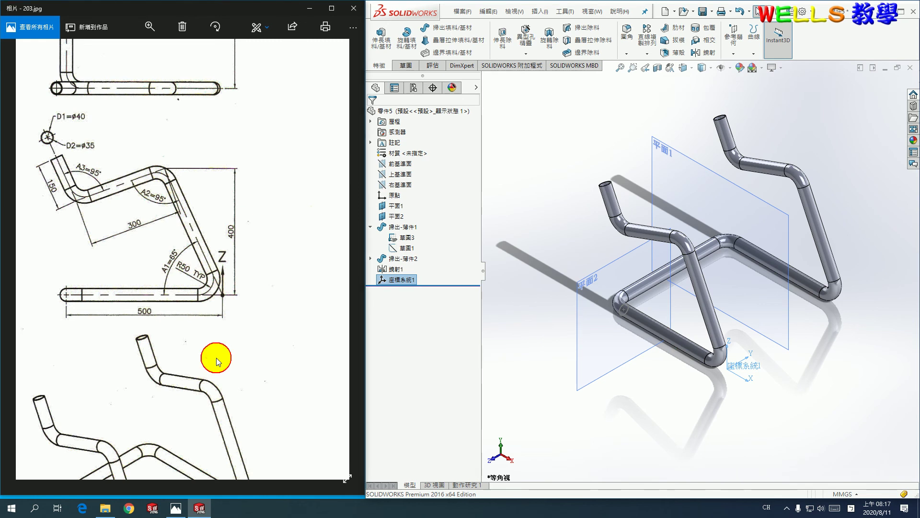
Report mass properties relative to 座標系統1: 900.2817 g, centre of mass (−289.1629, 250, 153.9625).
left_click_drag(217, 358, 225, 276)
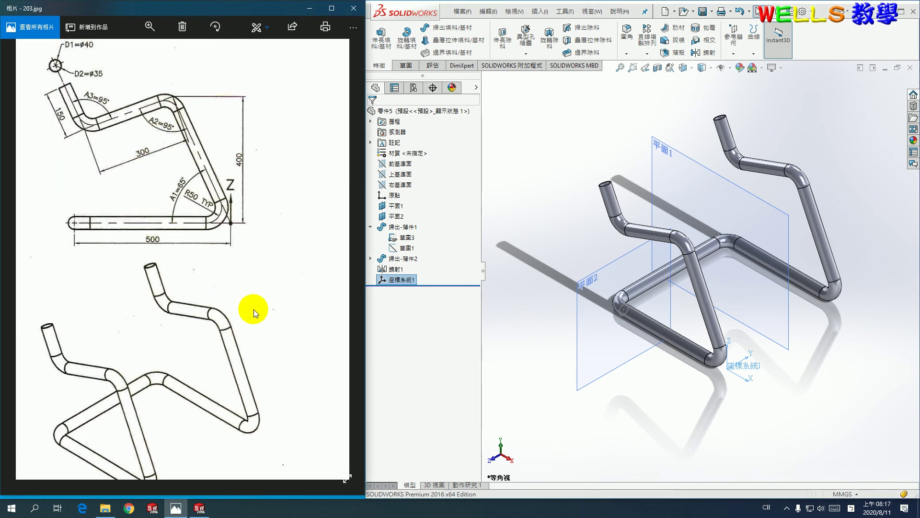
left_click(428, 64)
left_click(616, 172)
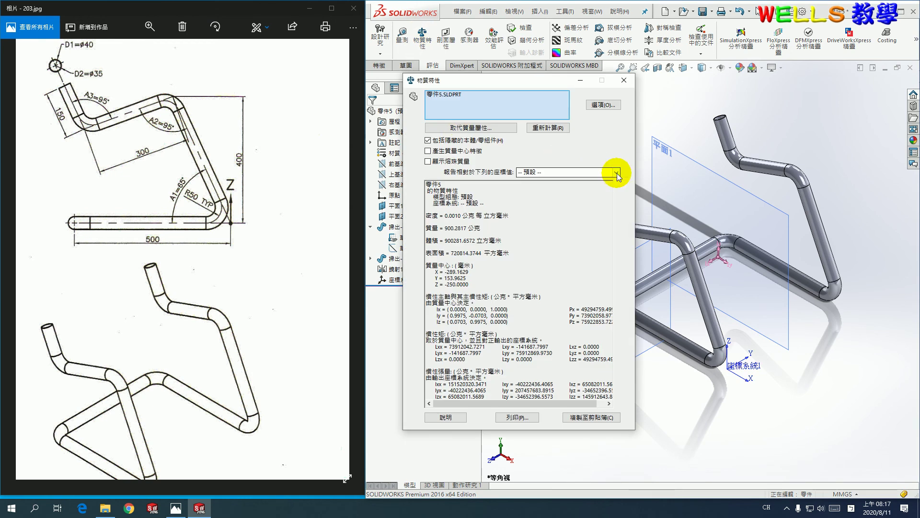
left_click(562, 188)
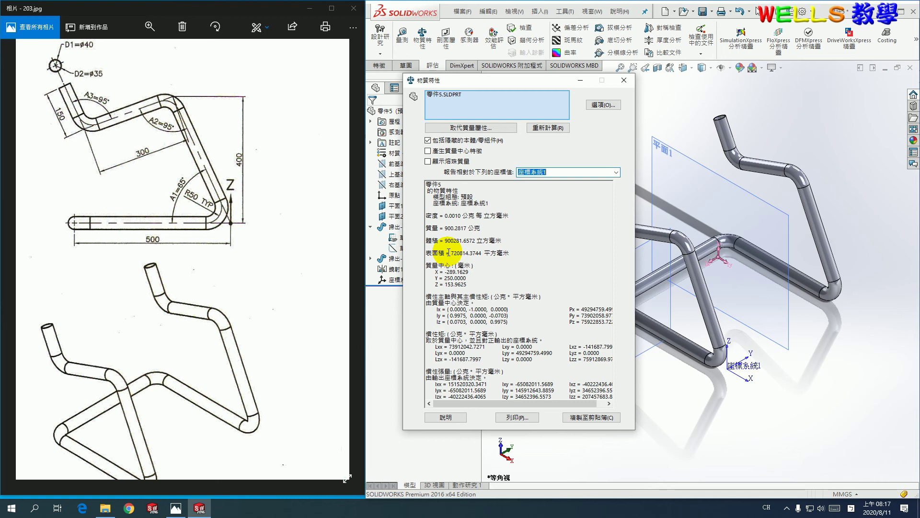
left_click(448, 252)
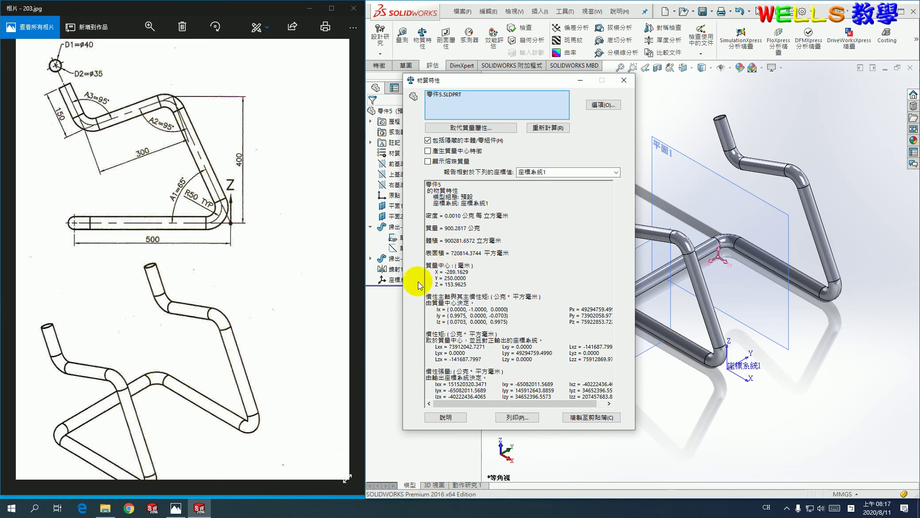
left_click(624, 82)
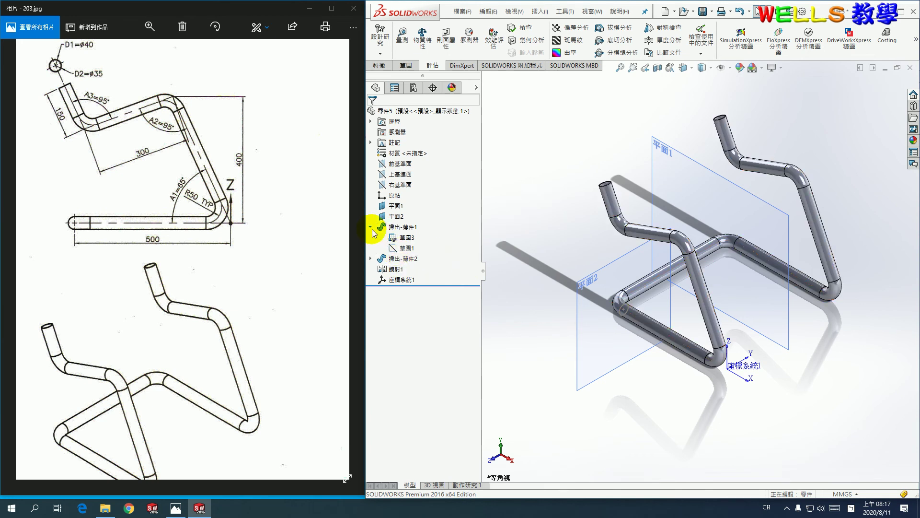
View the frame from above and pan the reference drawing to its top and isometric views.
left_click(405, 248)
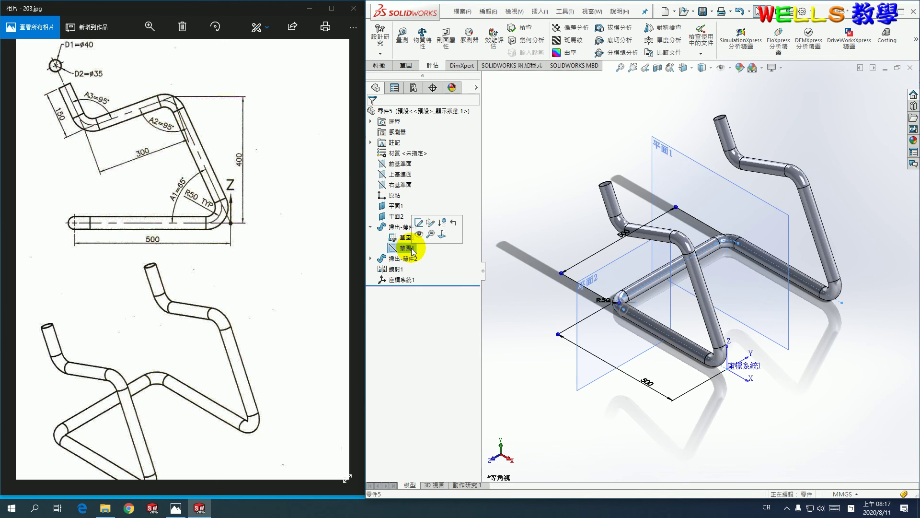
left_click(441, 235)
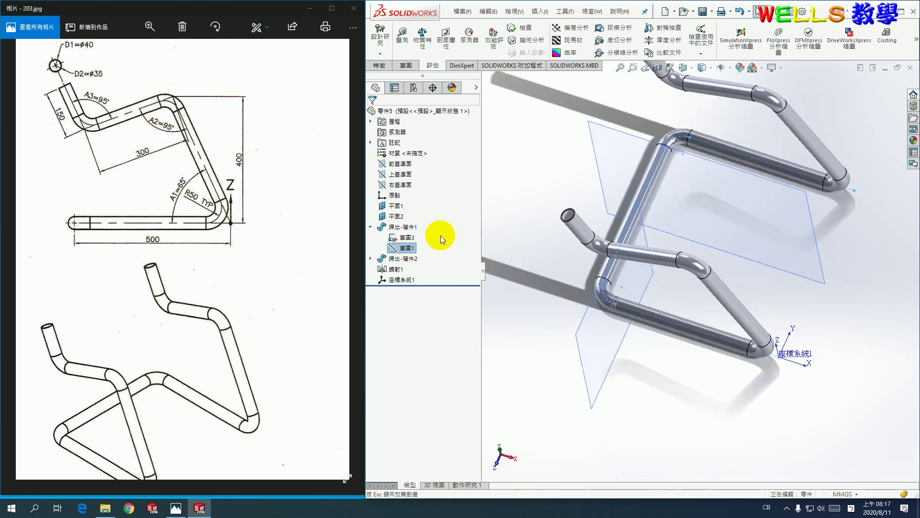
left_click_drag(246, 203, 277, 249)
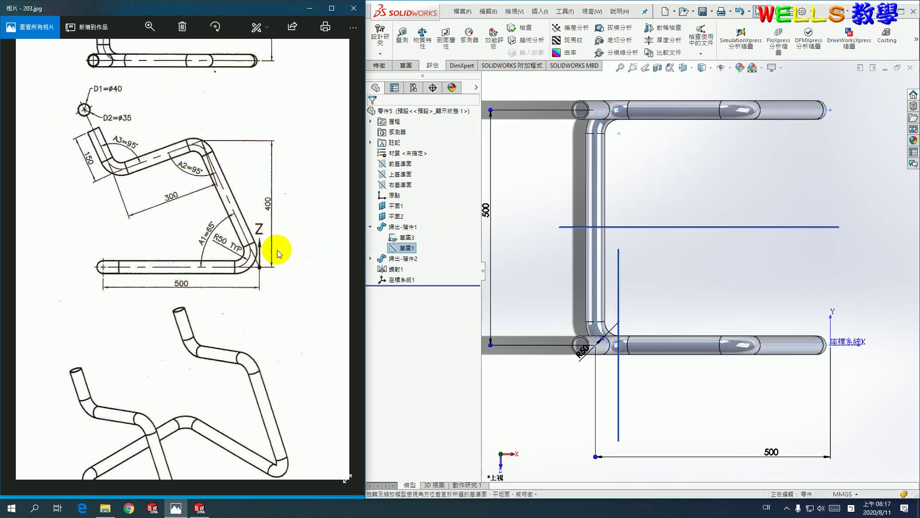
left_click_drag(168, 205, 195, 318)
left_click_drag(226, 238, 231, 139)
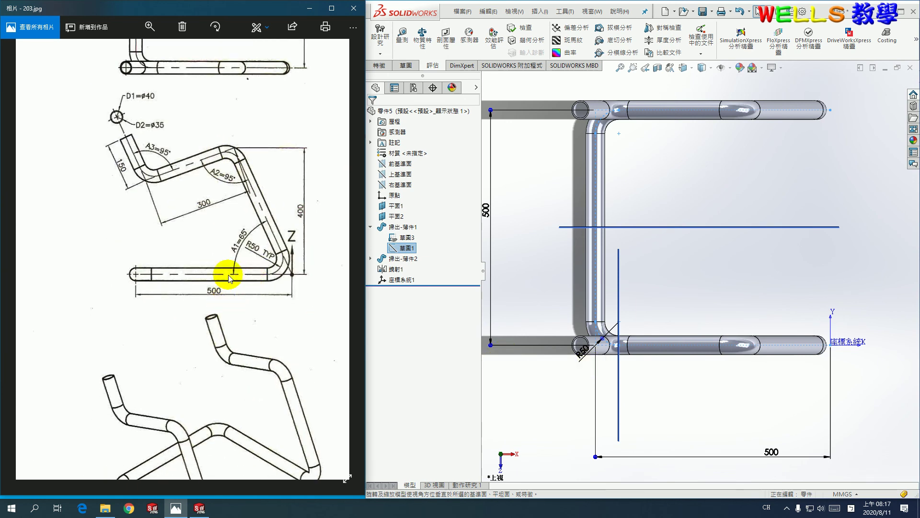
left_click_drag(199, 160, 206, 199)
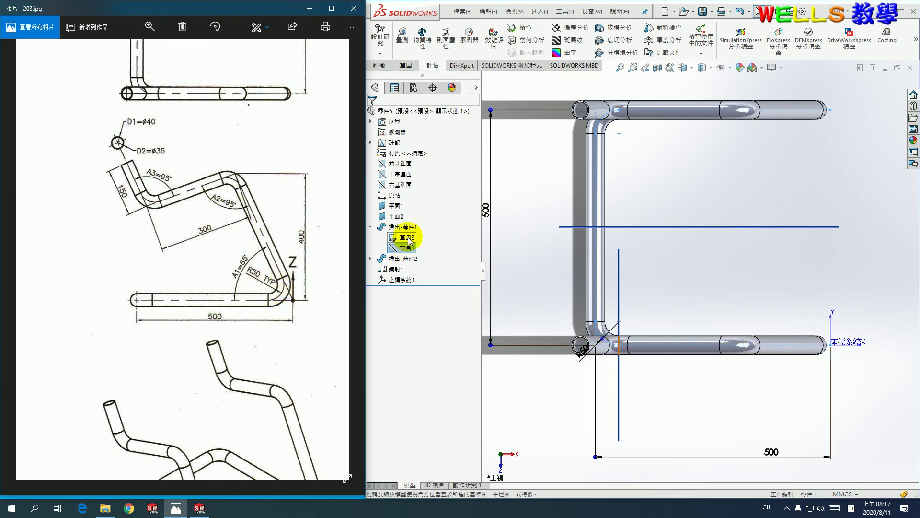
Expand 掃出-薄件2 and view path sketch 草圖2 face-on with its bend angles.
left_click(370, 259)
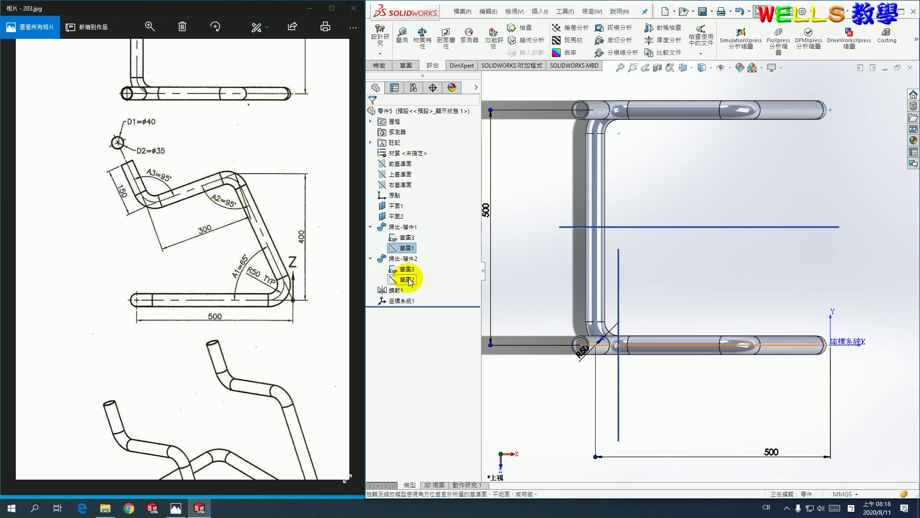
left_click(408, 279)
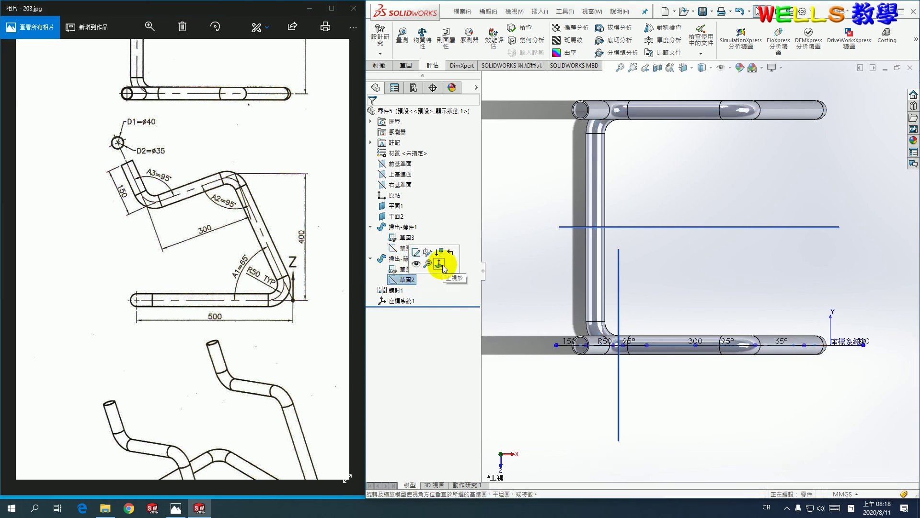
left_click(442, 265)
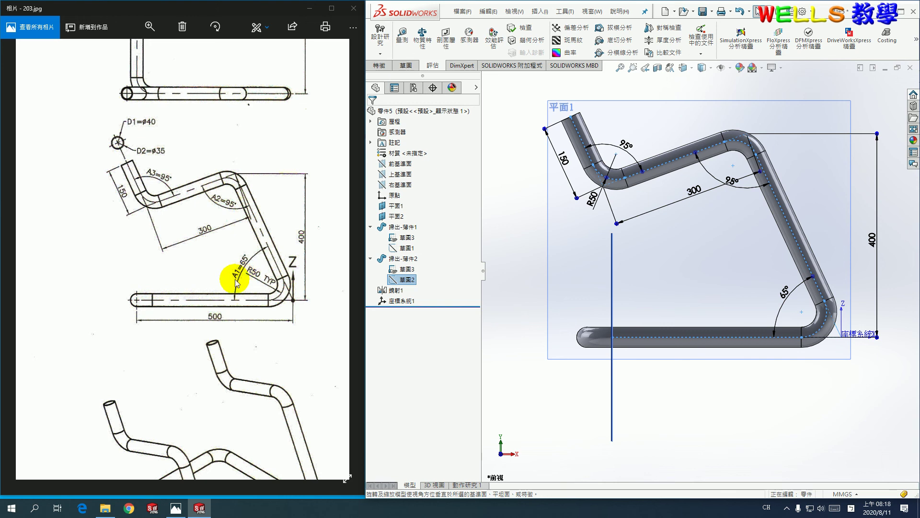
Change 草圖2's bend angles from 65°, 95°, 95° to 60°, 100°, 90° and exit the sketch.
double_click(784, 292)
type("60")
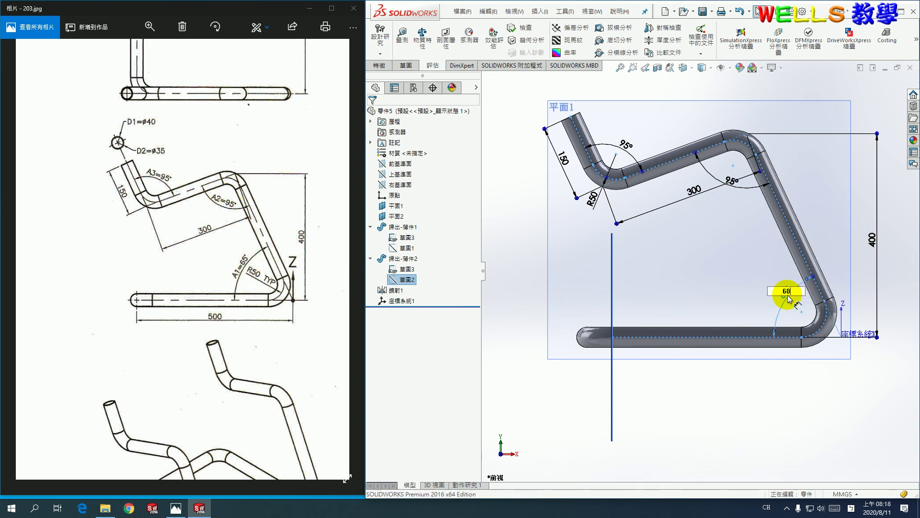
key("Return")
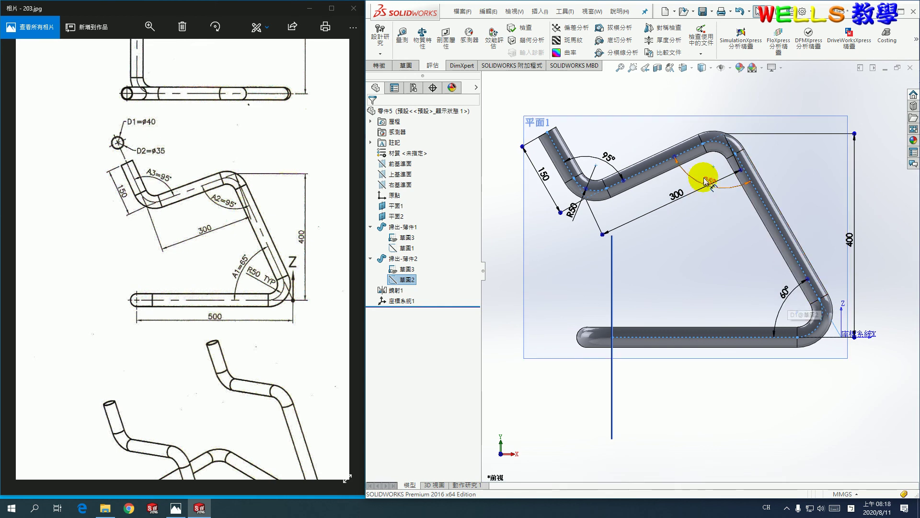
double_click(709, 180)
type("100")
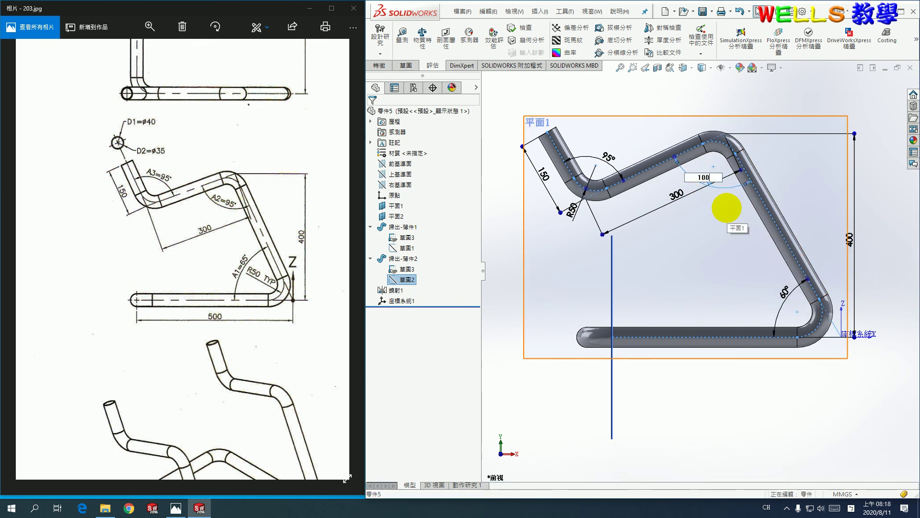
key("Return")
double_click(603, 141)
type("9")
key("Return")
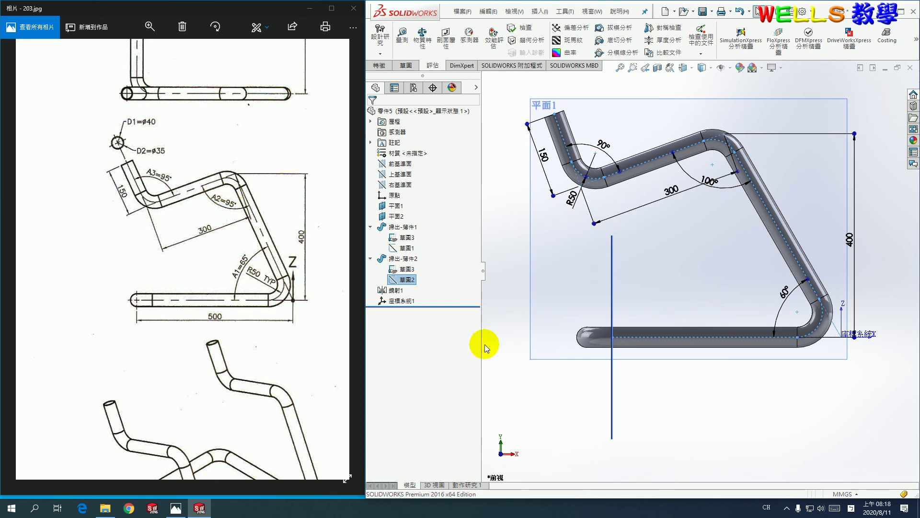
key("ctrl+b")
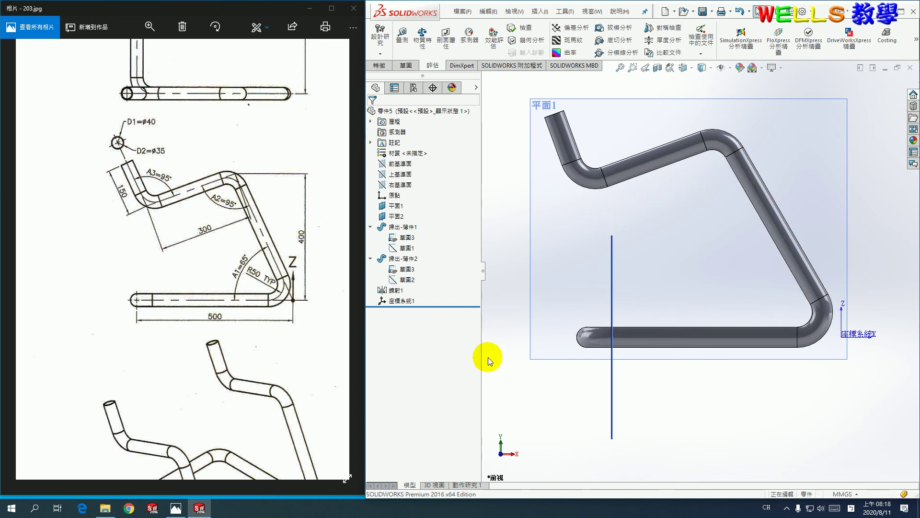
Change the Ø40 diameter in profile sketch 草圖3 of the first sweep to 35.
left_click(406, 230)
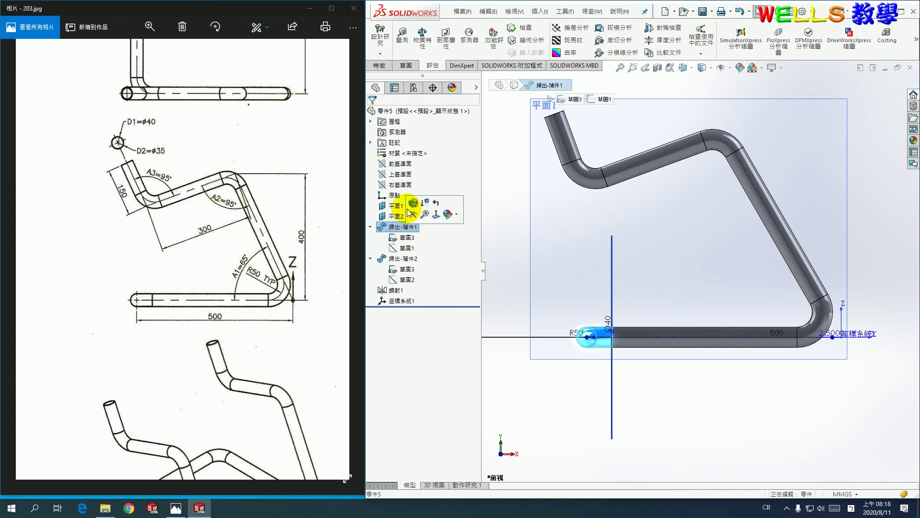
left_click(409, 239)
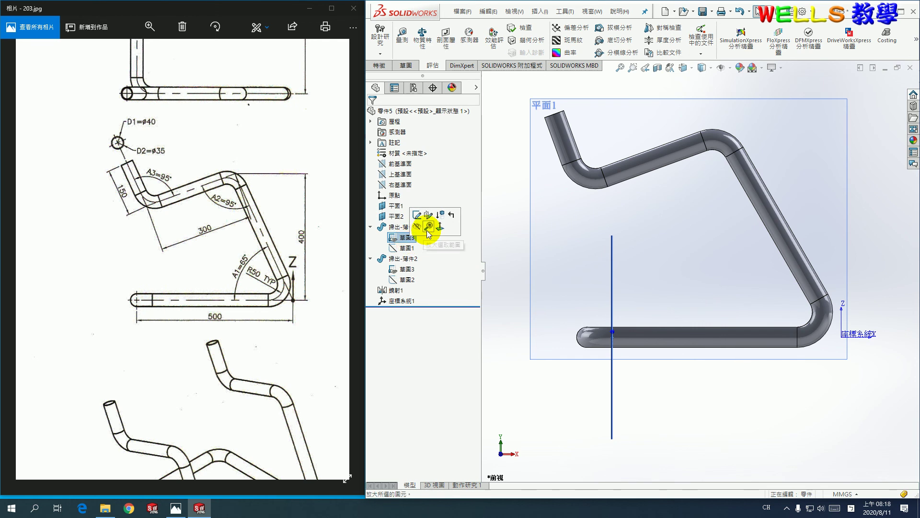
left_click(440, 226)
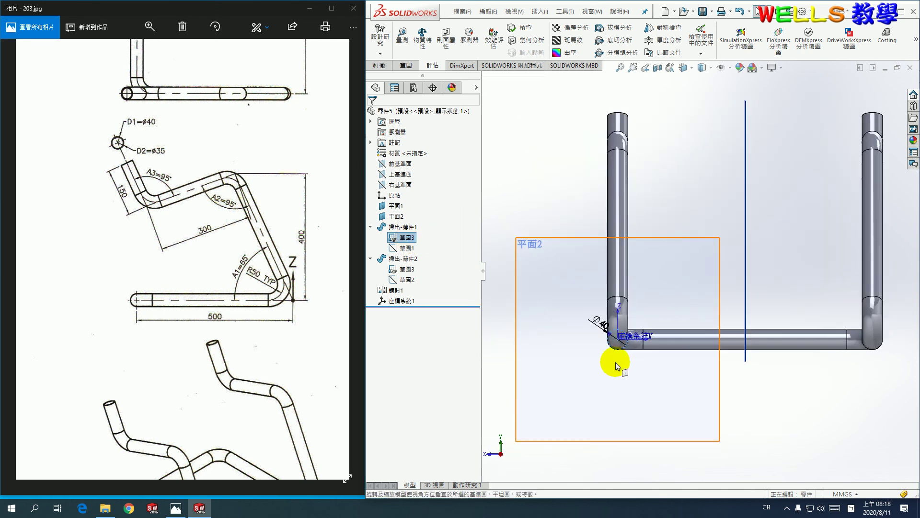
scroll(609, 330, "down", 2)
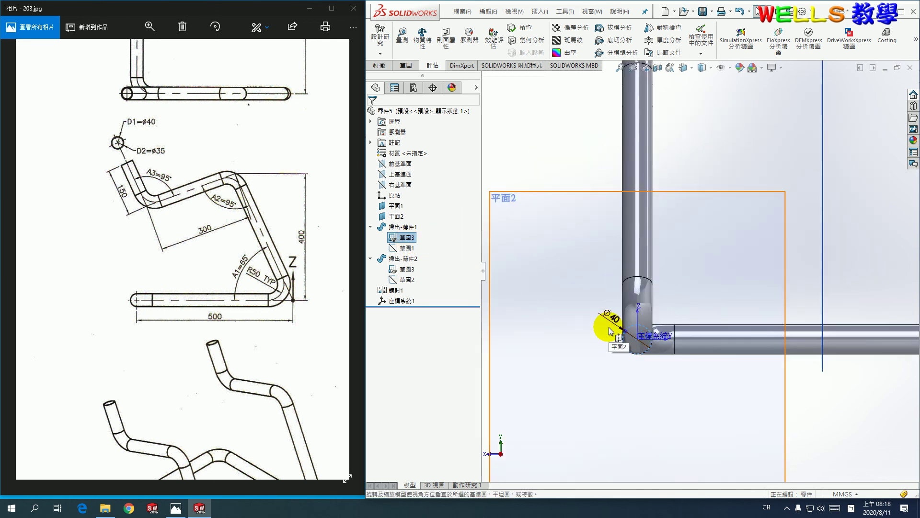
left_click(174, 150)
scroll(147, 151, "up", 2)
scroll(144, 119, "up", 2)
scroll(144, 119, "up", 2)
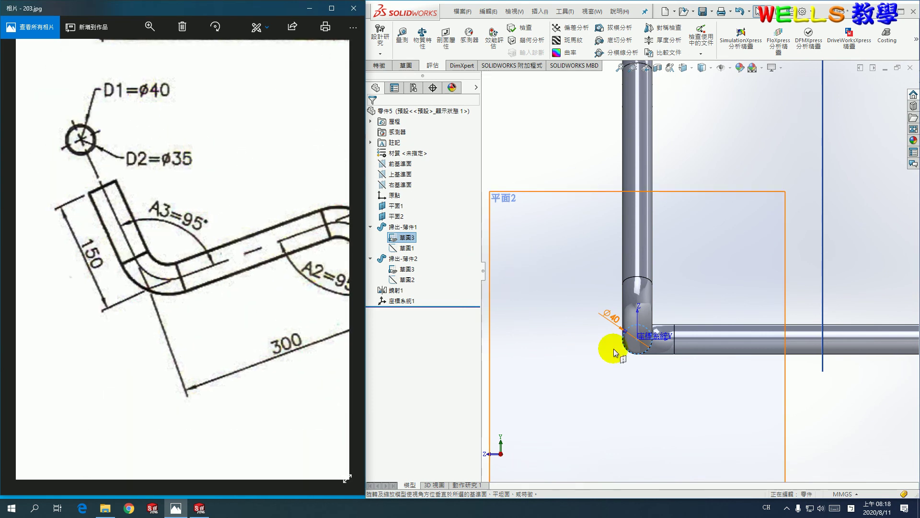
double_click(613, 319)
type("35")
key("Return")
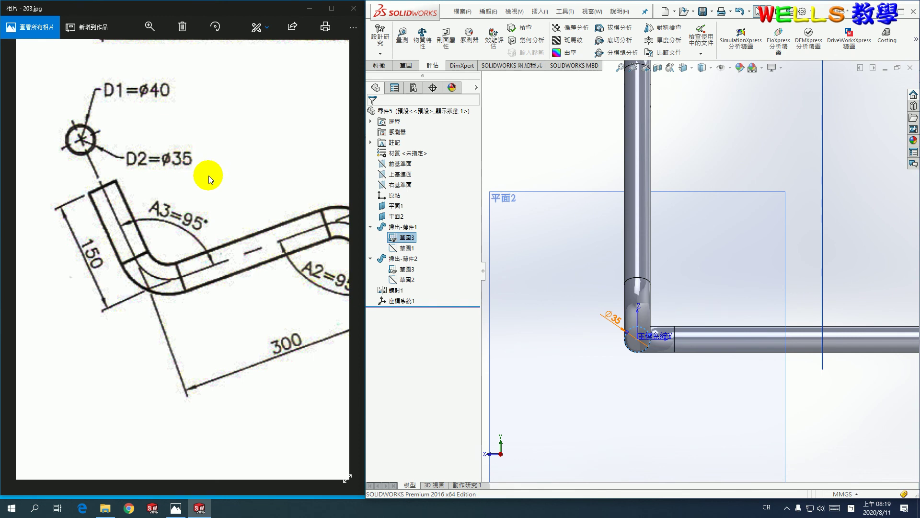
Re-confirm Sweep-Thin1 to rebuild, verify the second profile is Ø35, and return to isometric view.
right_click(399, 229)
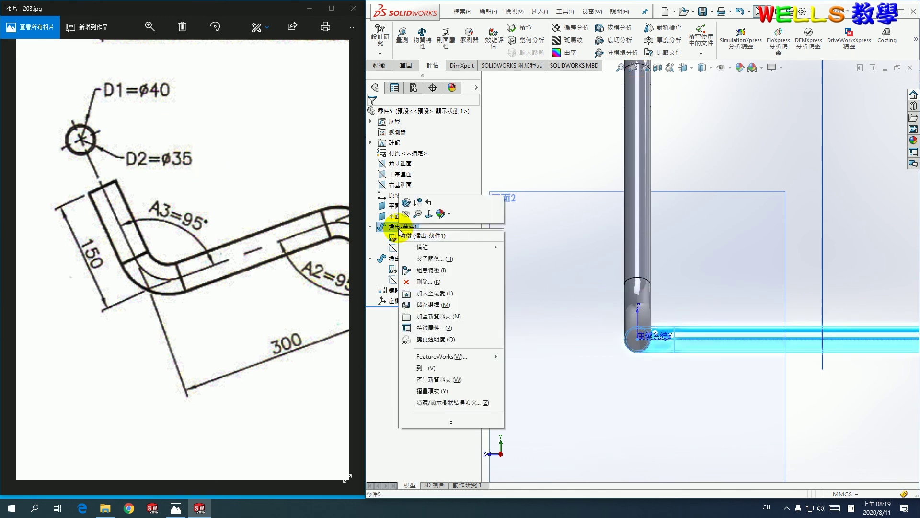
left_click(407, 203)
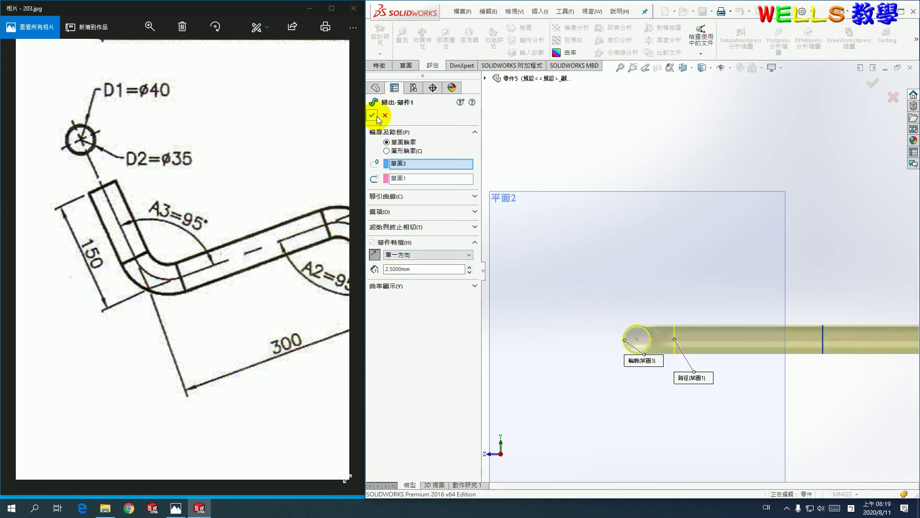
left_click(372, 115)
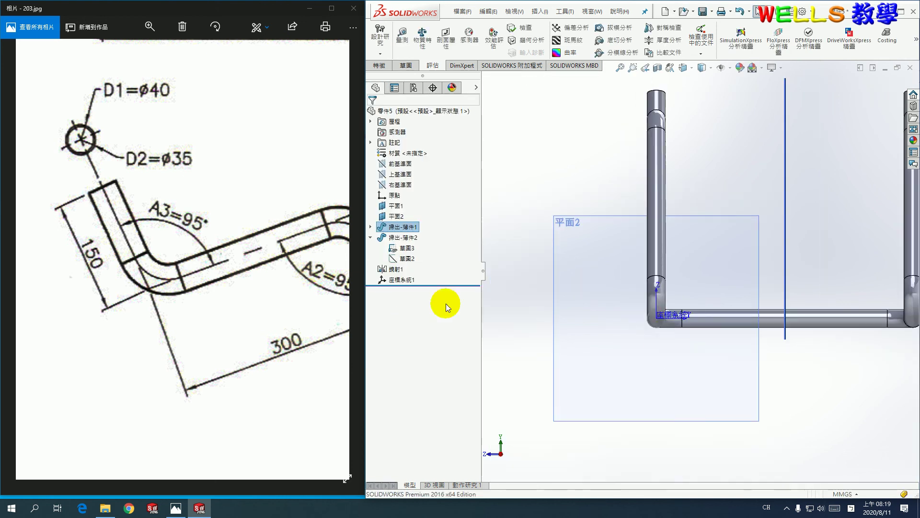
left_click(411, 250)
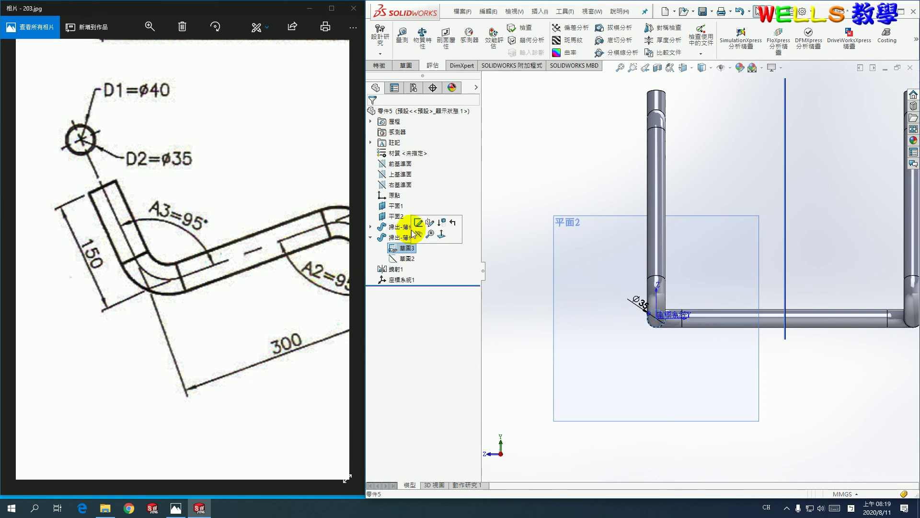
left_click(371, 226)
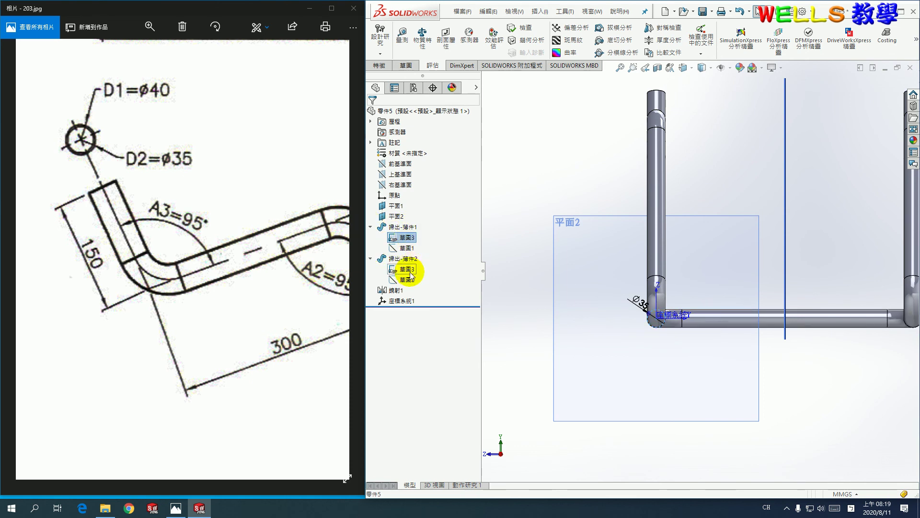
middle_click_drag(777, 366, 711, 377)
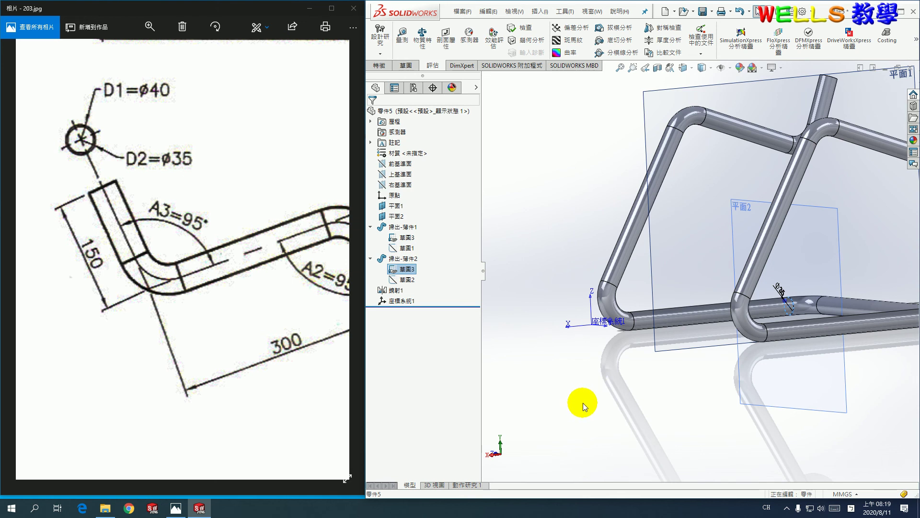
key("ctrl+7")
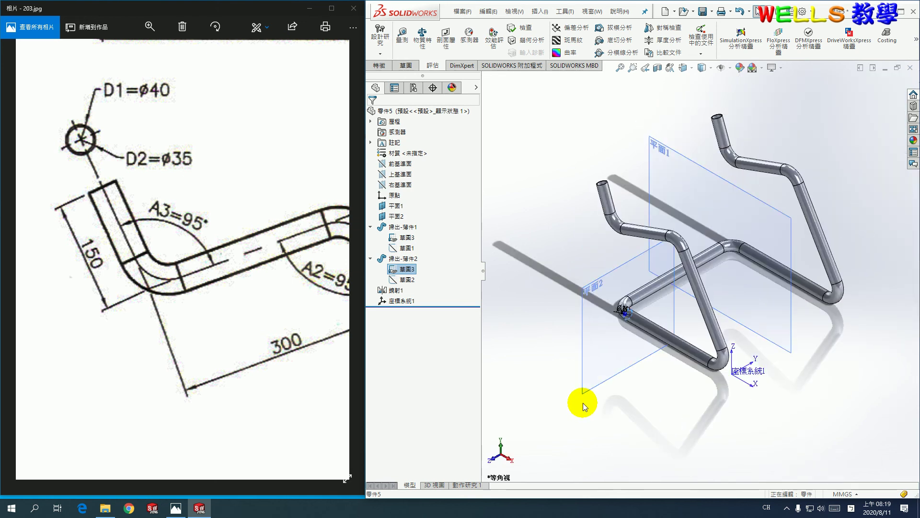
left_click(422, 35)
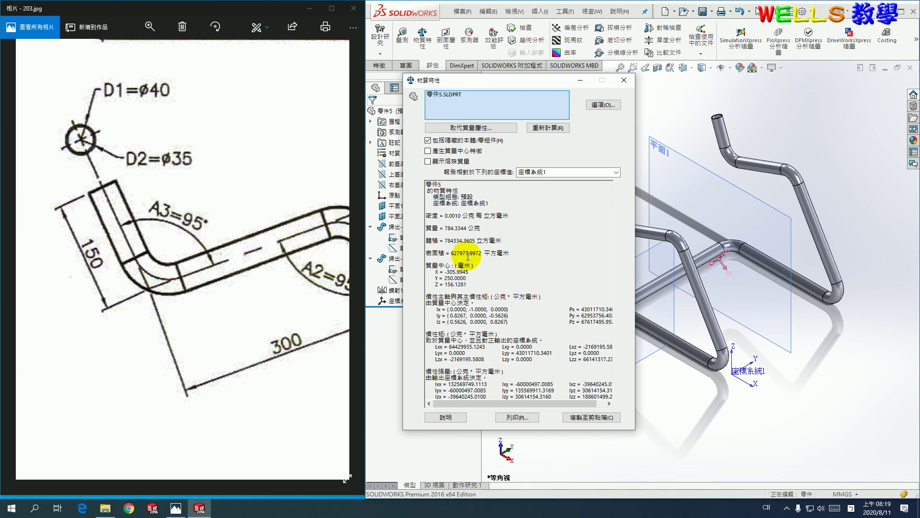
left_click(624, 80)
scroll(223, 248, "down", 1)
scroll(224, 247, "down", 3)
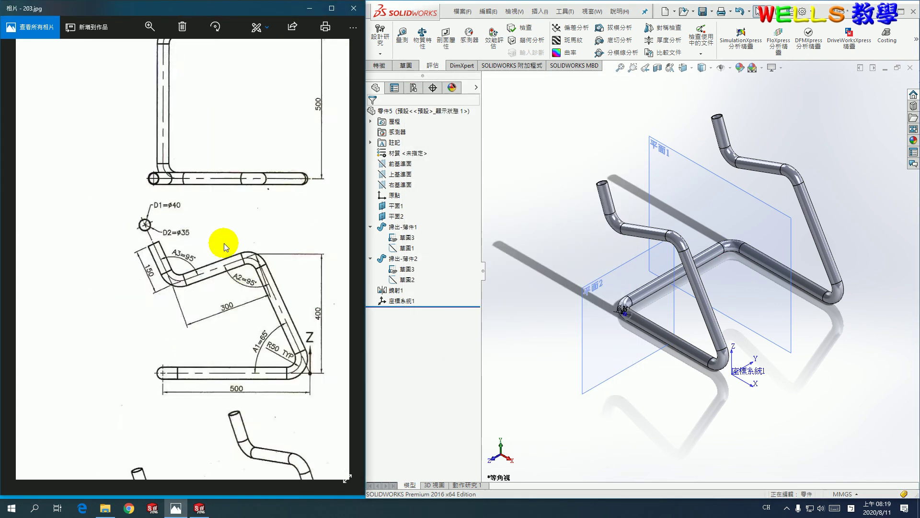